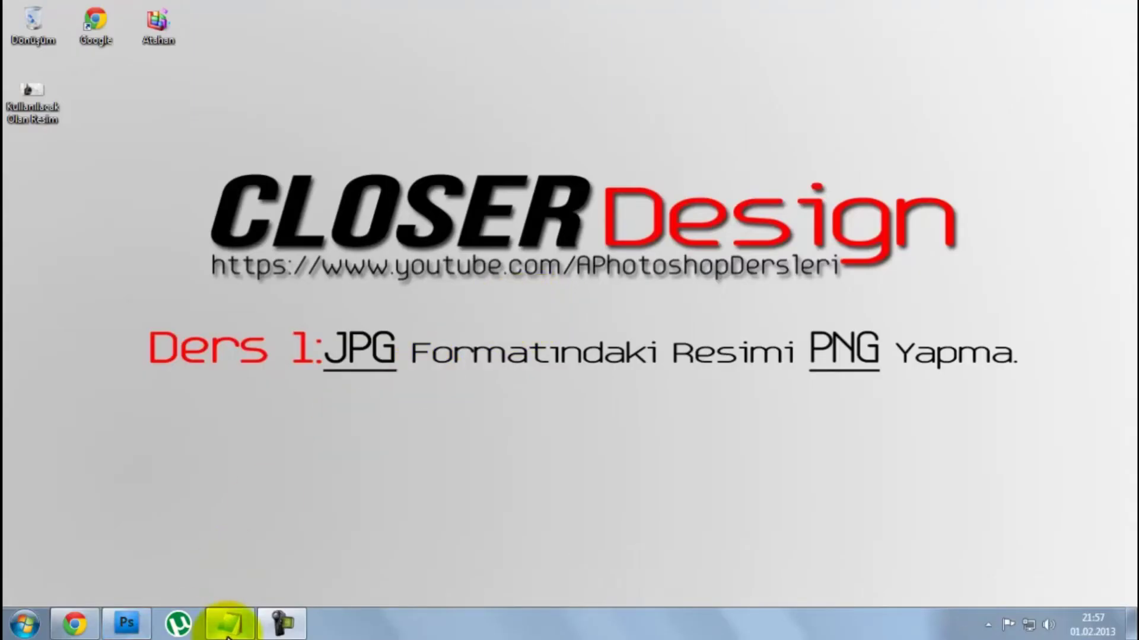
Bring the lesson notes back up and read the greeting and the JPG-to-PNG paragraph
left_click(227, 632)
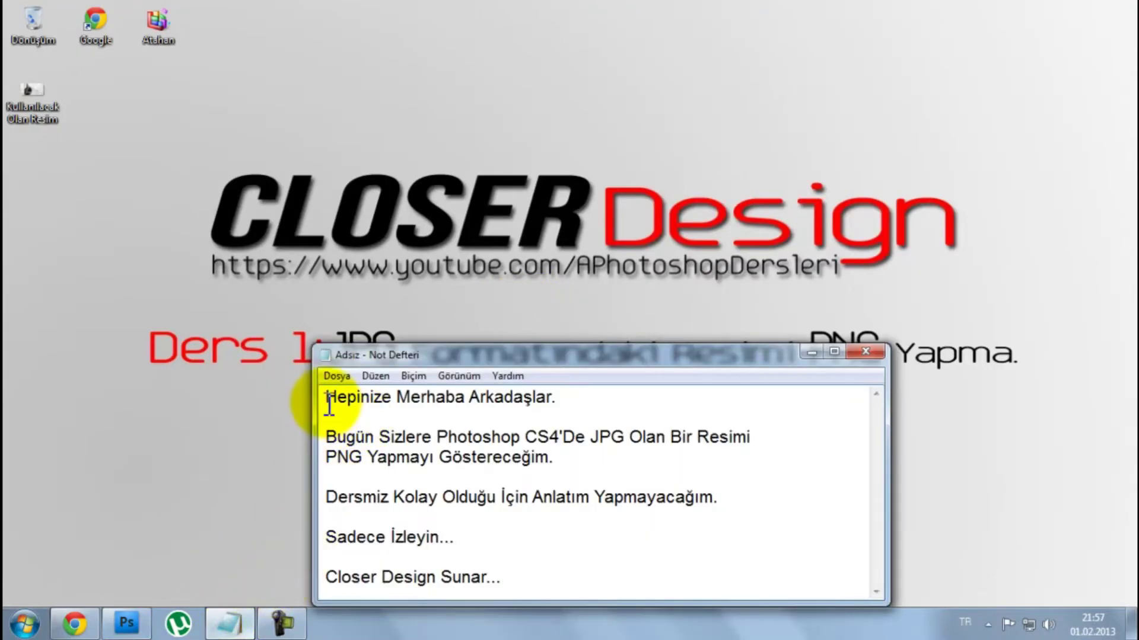
left_click_drag(329, 405, 551, 405)
left_click(551, 405)
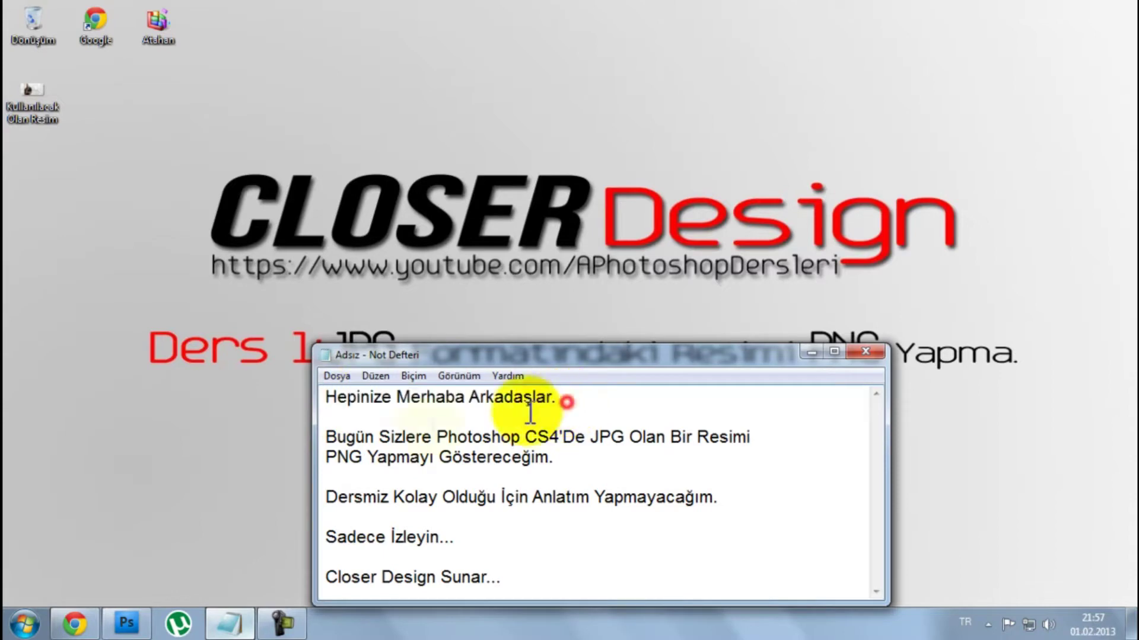
mouse_move(326, 437)
left_mouse_down()
mouse_move(571, 436)
mouse_move(755, 454)
left_mouse_up()
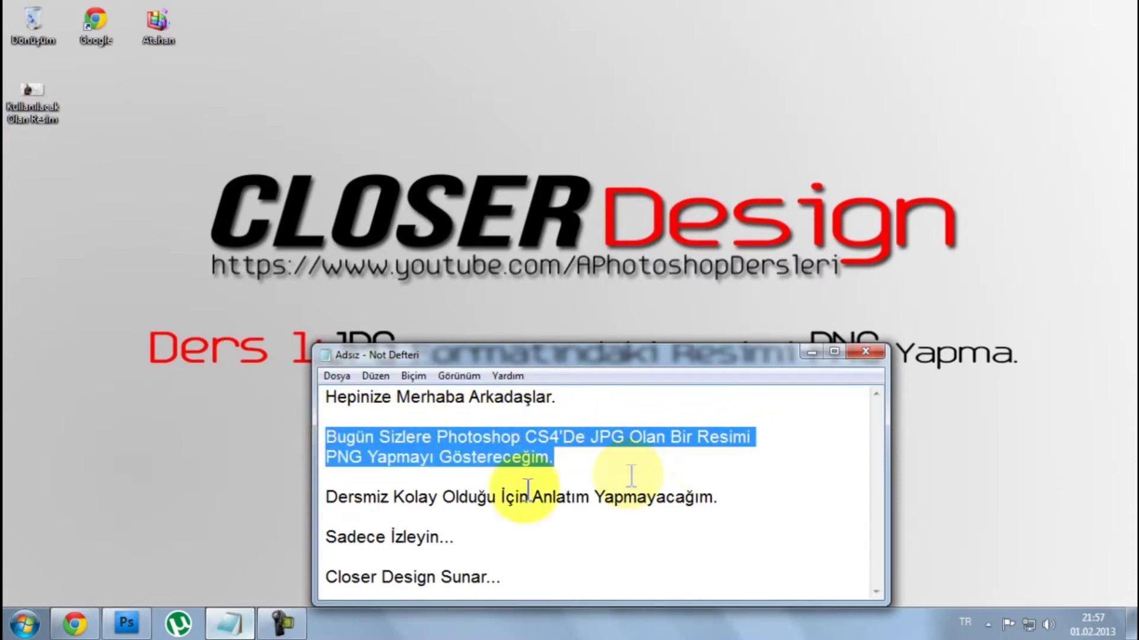
Correct 'Dersmiz' to 'Dersimiz' and read through the remaining lines of the notes
left_click(328, 497)
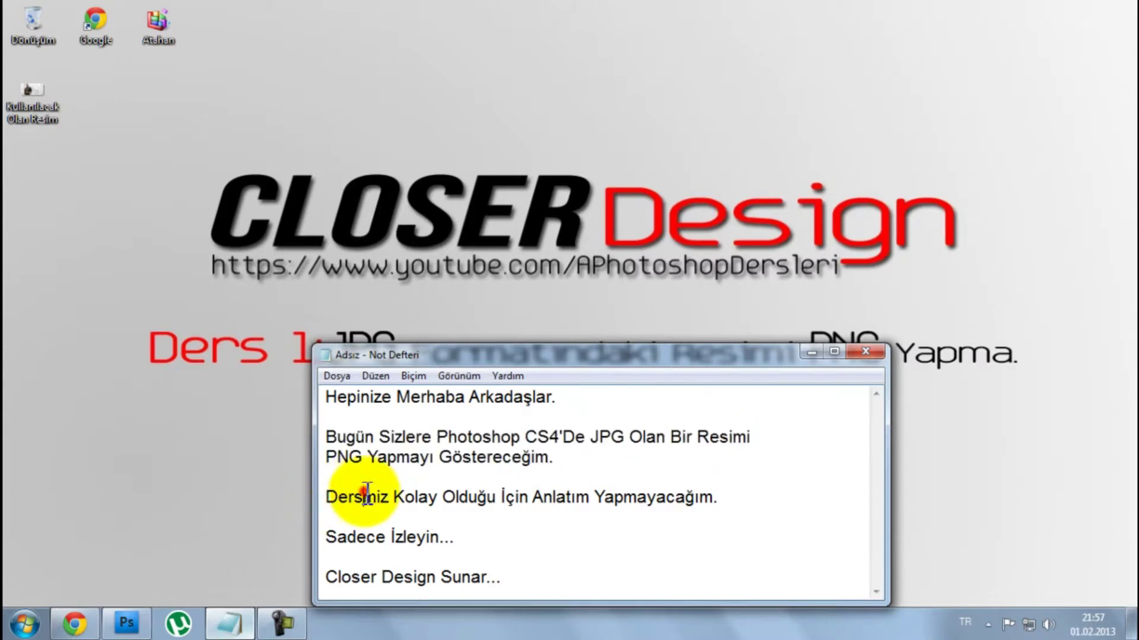
type("i")
left_click_drag(330, 498, 722, 498)
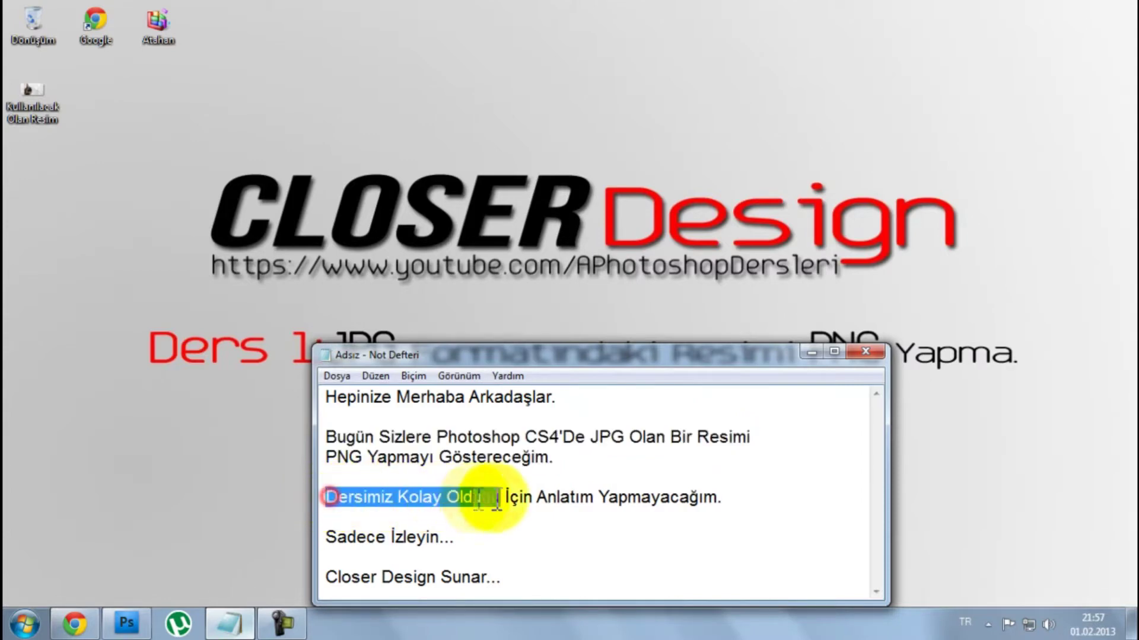
left_click_drag(326, 537, 454, 537)
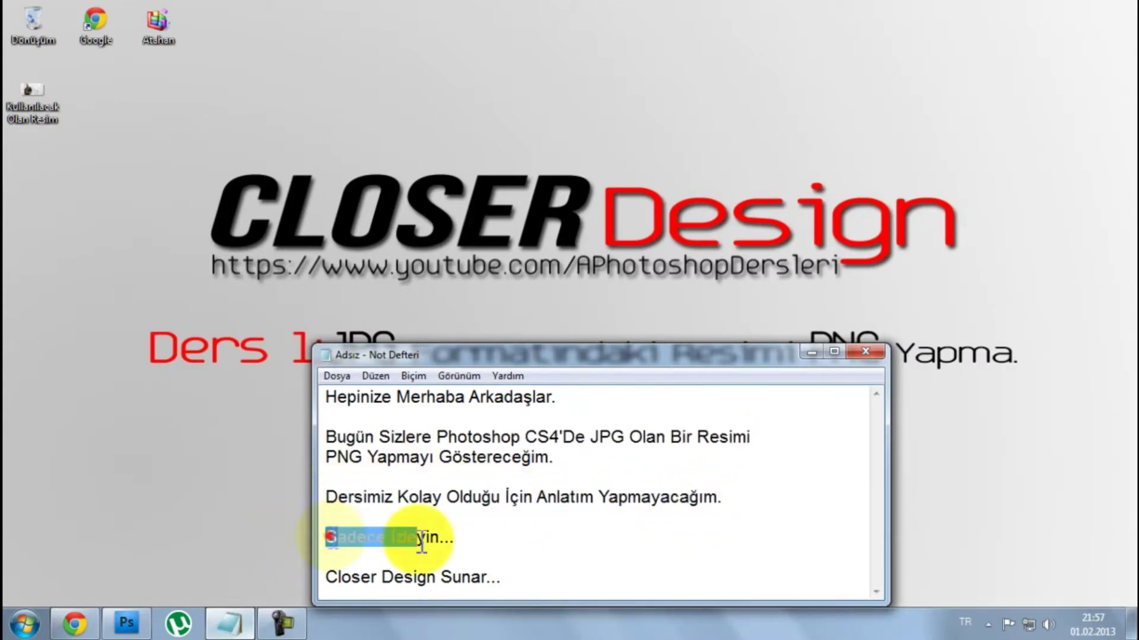
left_click_drag(327, 578, 509, 576)
left_click(515, 576)
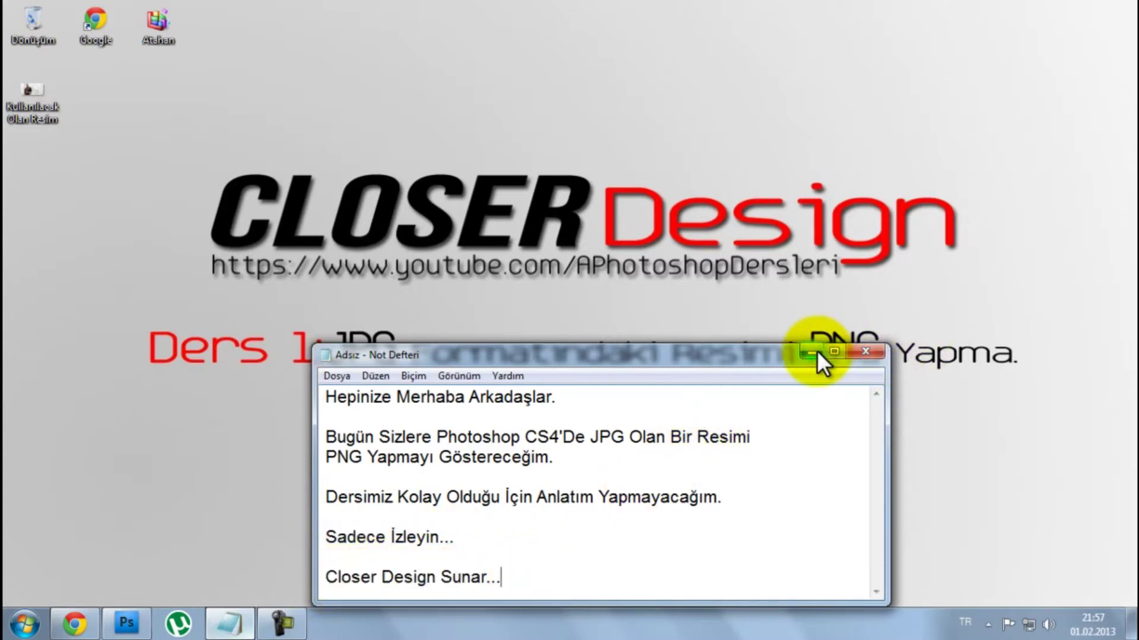
Minimise Notepad and highlight the Ders 1 lesson title on the desktop card
left_click(813, 353)
mouse_move(1040, 102)
left_mouse_down()
mouse_move(364, 415)
mouse_move(98, 422)
left_mouse_up()
mouse_move(126, 318)
left_mouse_down()
mouse_move(1134, 407)
mouse_move(1052, 391)
left_mouse_up()
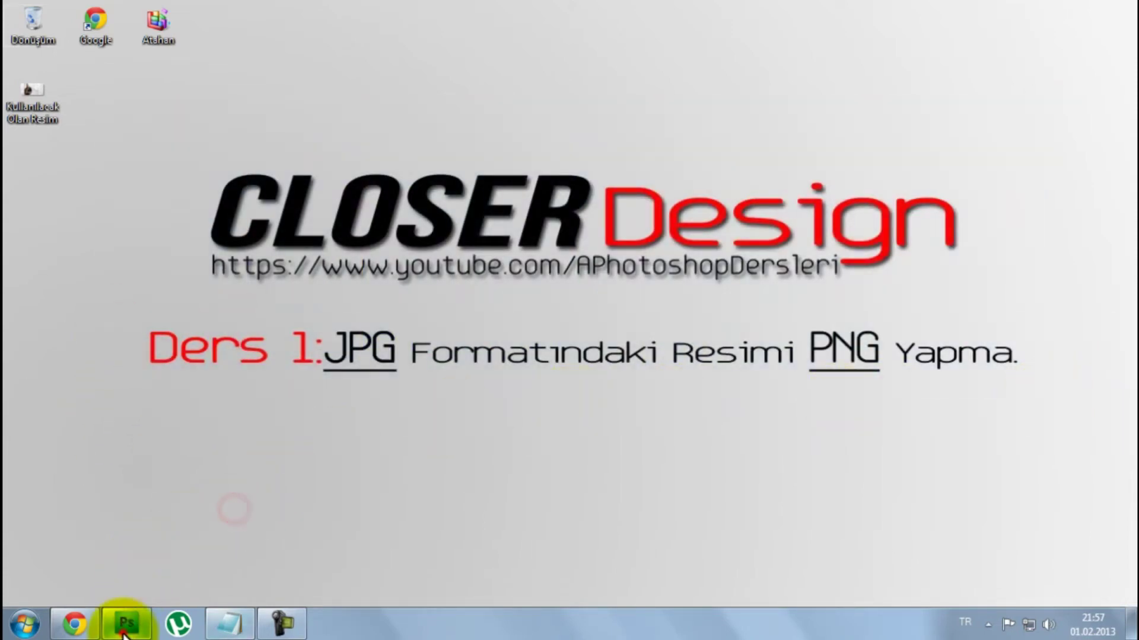
Open the desktop JPG 'Kullanılacak Olan Resim' in Photoshop
left_click(127, 623)
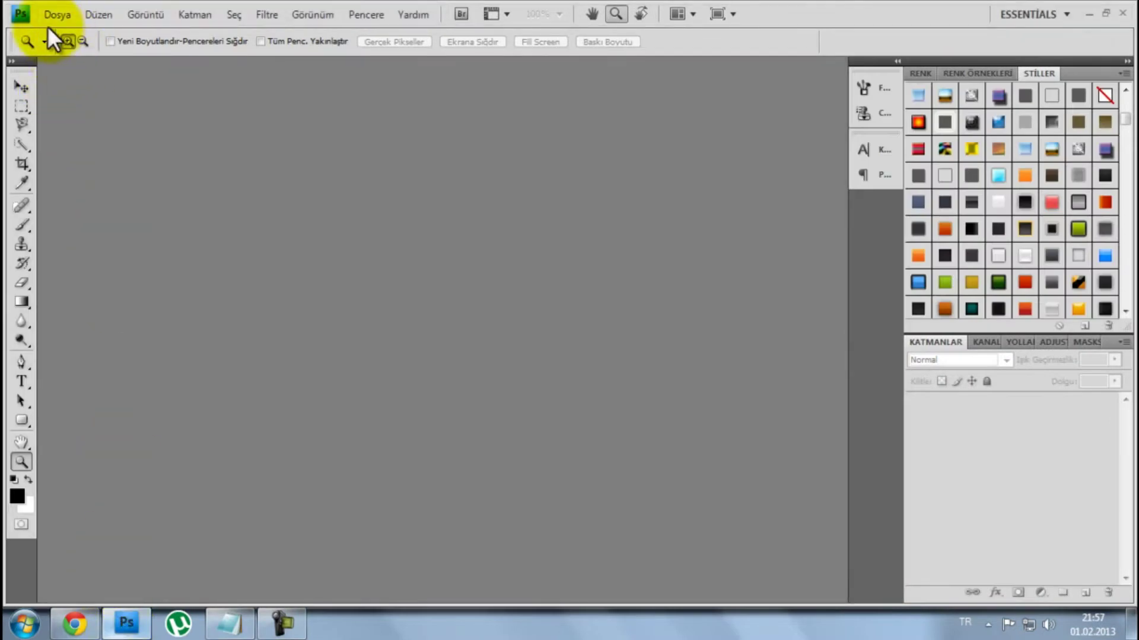
left_click(62, 17)
left_click(66, 47)
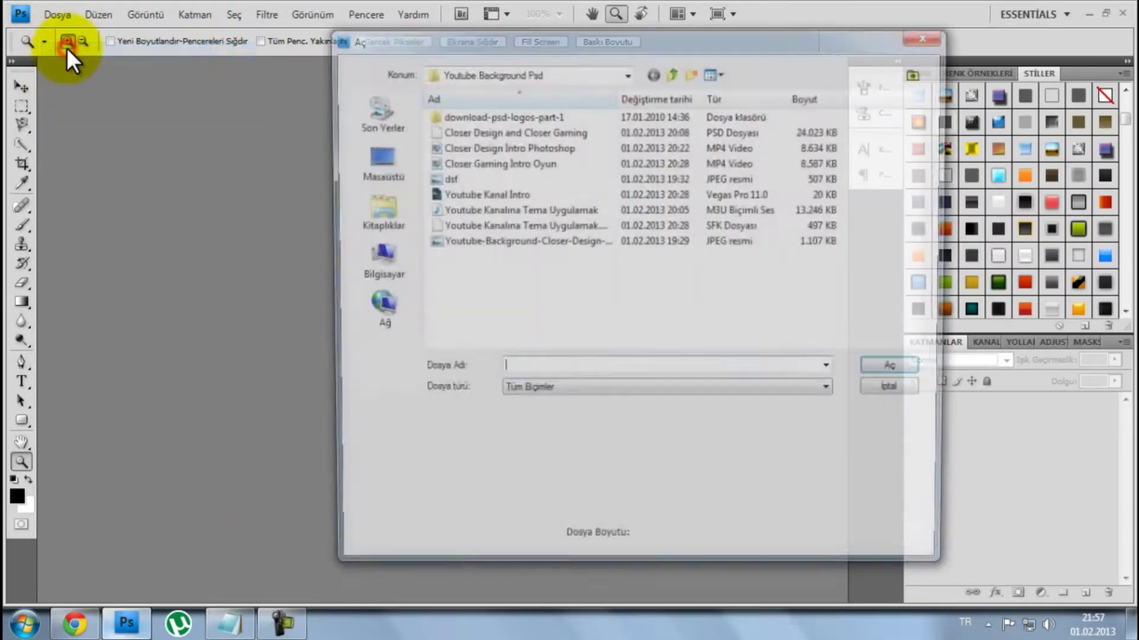
left_click(377, 158)
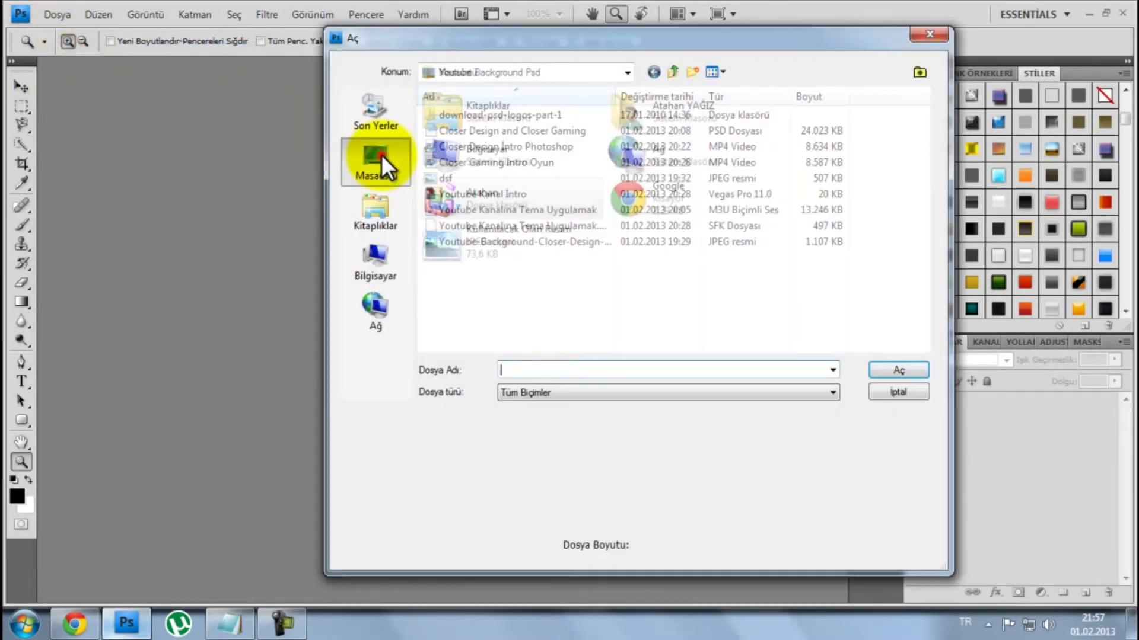
left_click(491, 235)
left_click(899, 370)
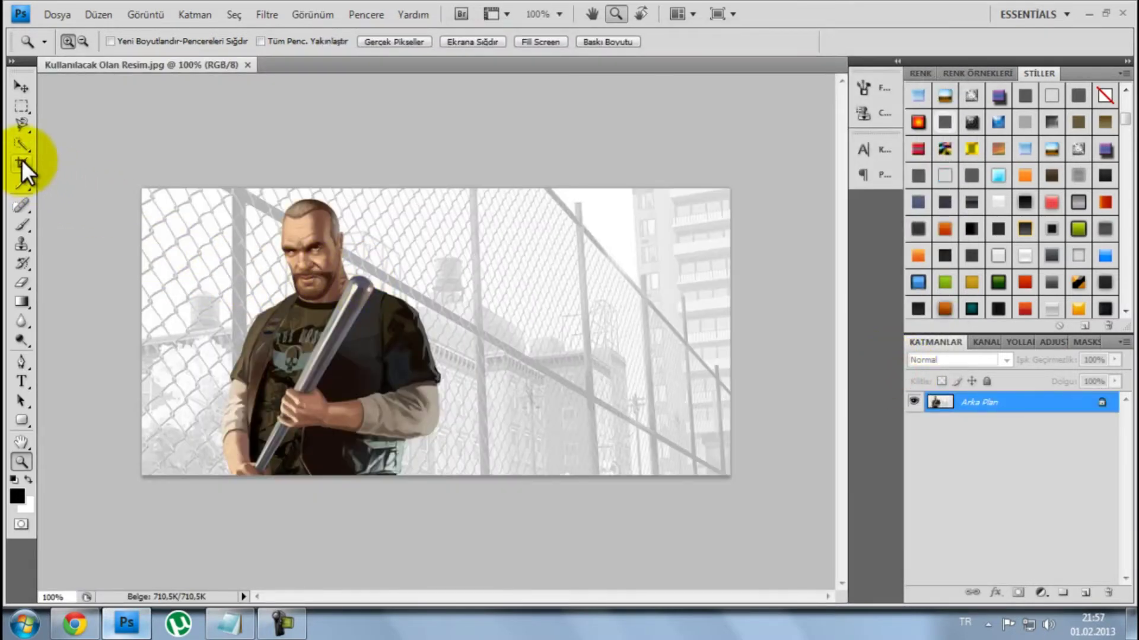
left_click(21, 162)
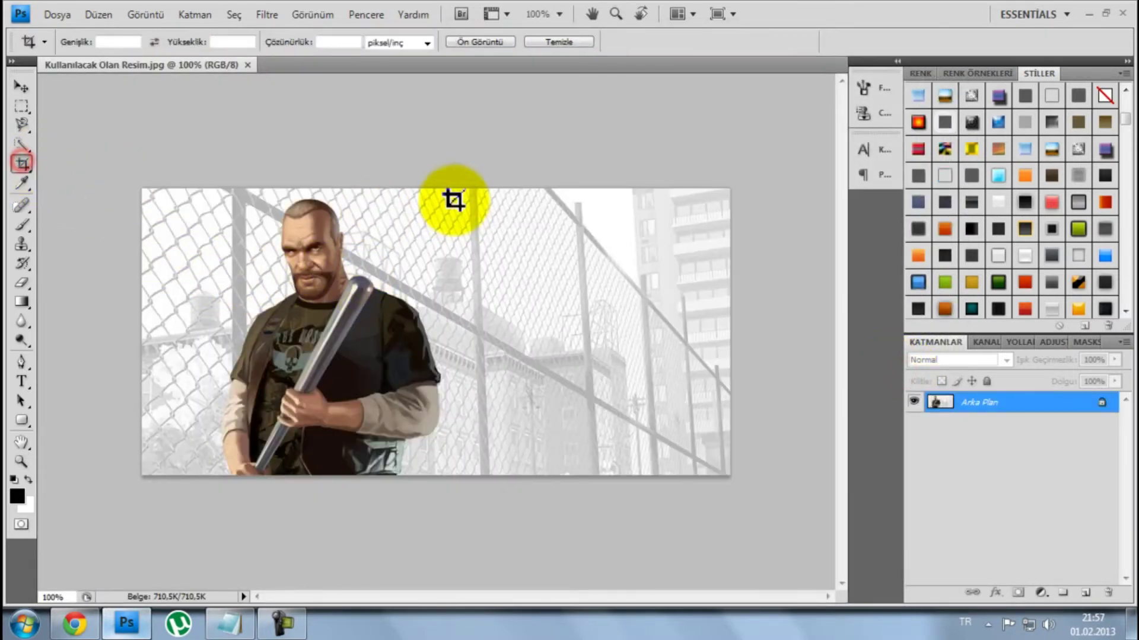
Crop to a portrait around the bat-wielding character, then zoom in on him
left_click_drag(440, 188, 325, 325)
mouse_move(262, 431)
left_mouse_down()
mouse_move(202, 486)
mouse_move(210, 477)
left_mouse_up()
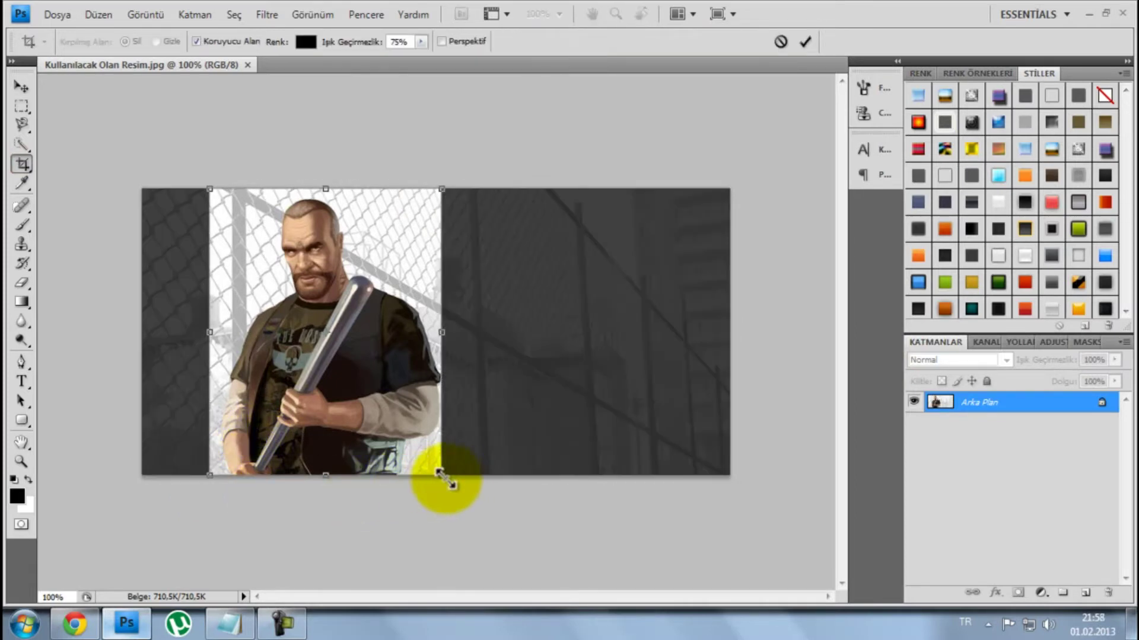
left_click(805, 41)
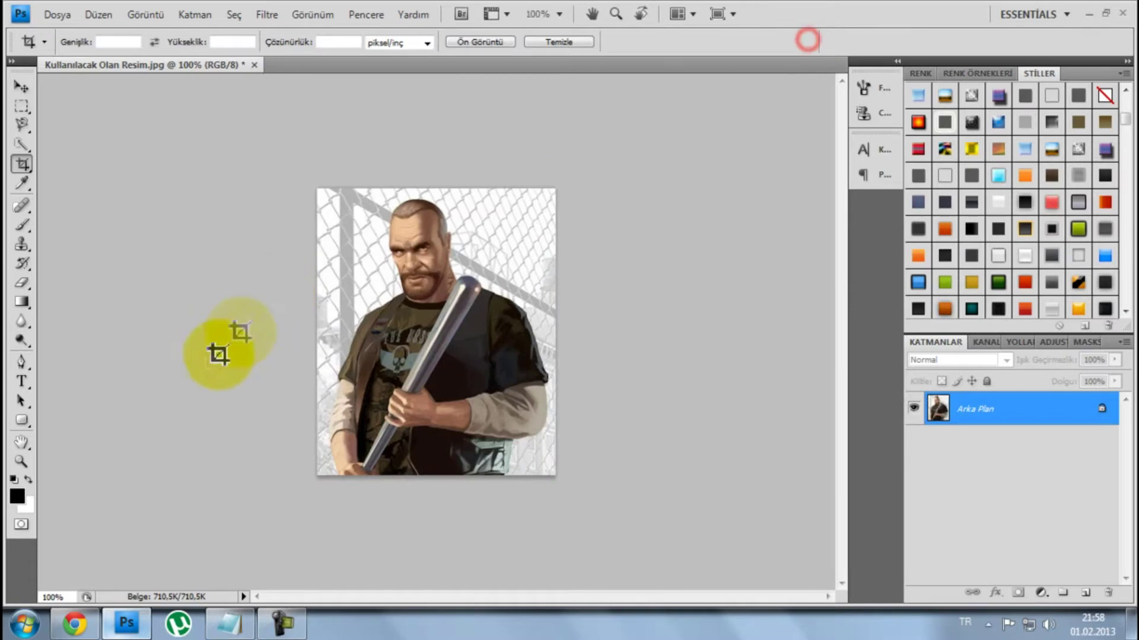
left_click(21, 461)
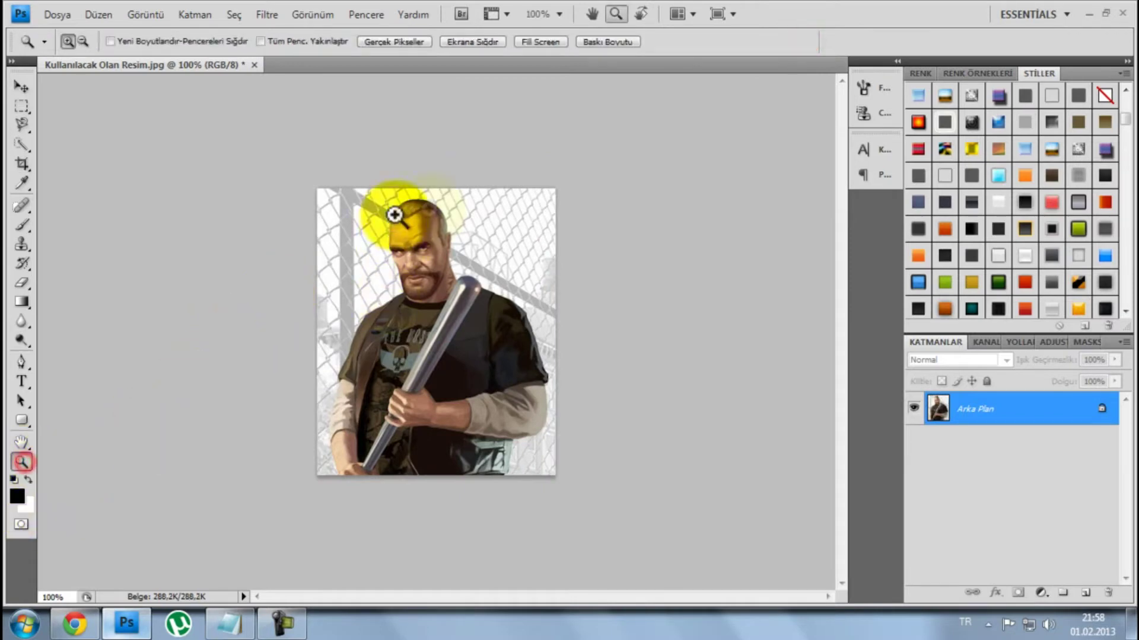
left_click(279, 478)
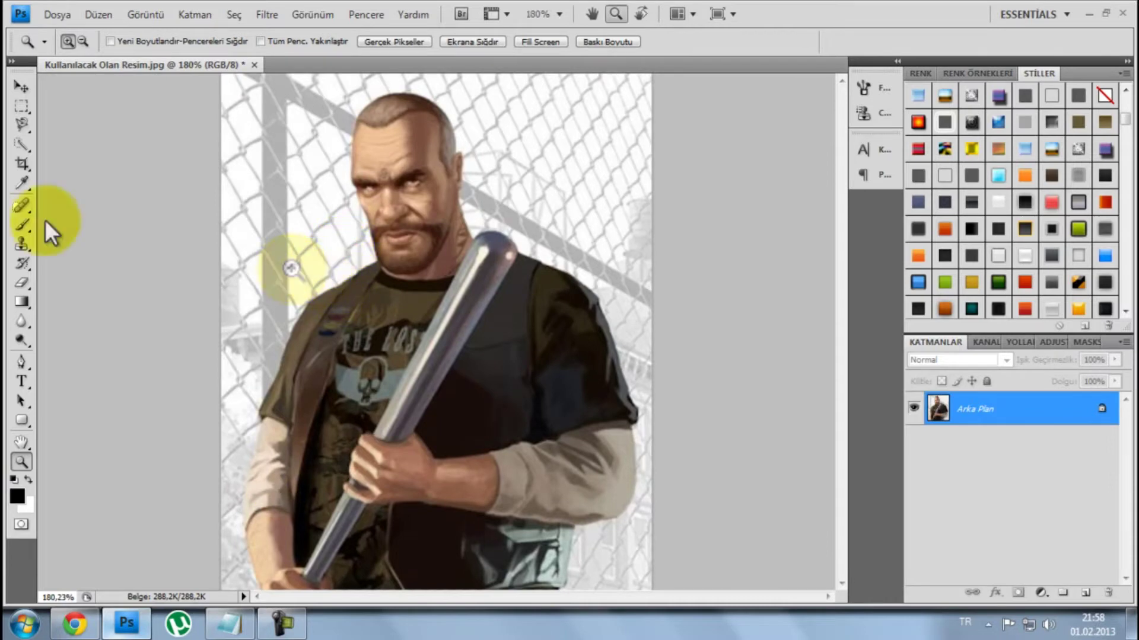
left_click(22, 144)
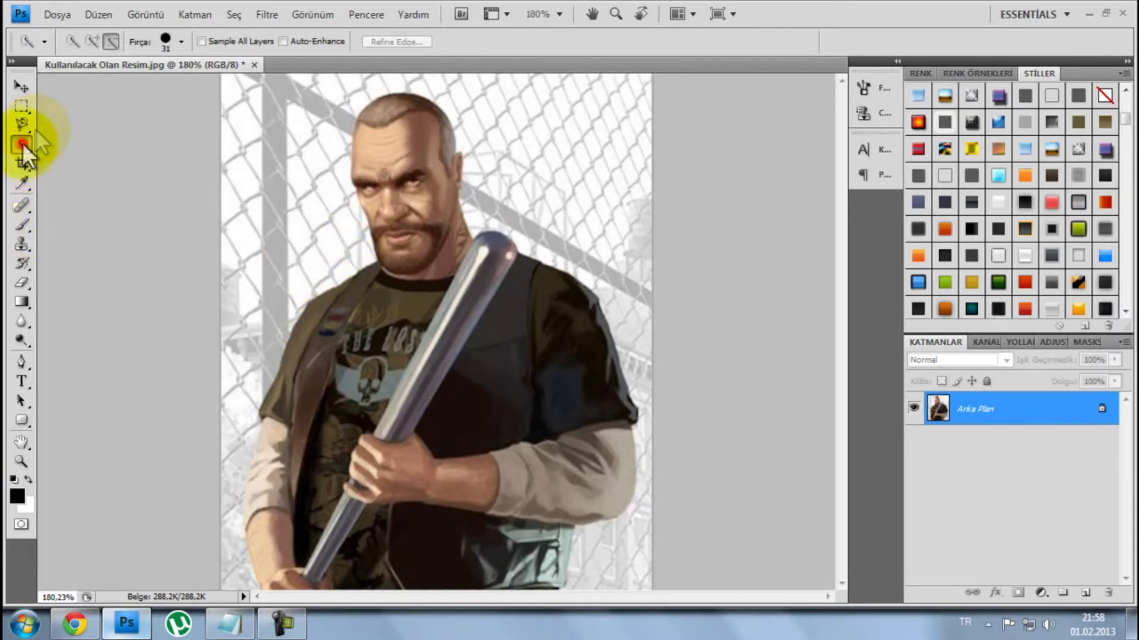
In add mode, quick-select the fence beside the arm, shoulder, head and left edge
left_click(93, 40)
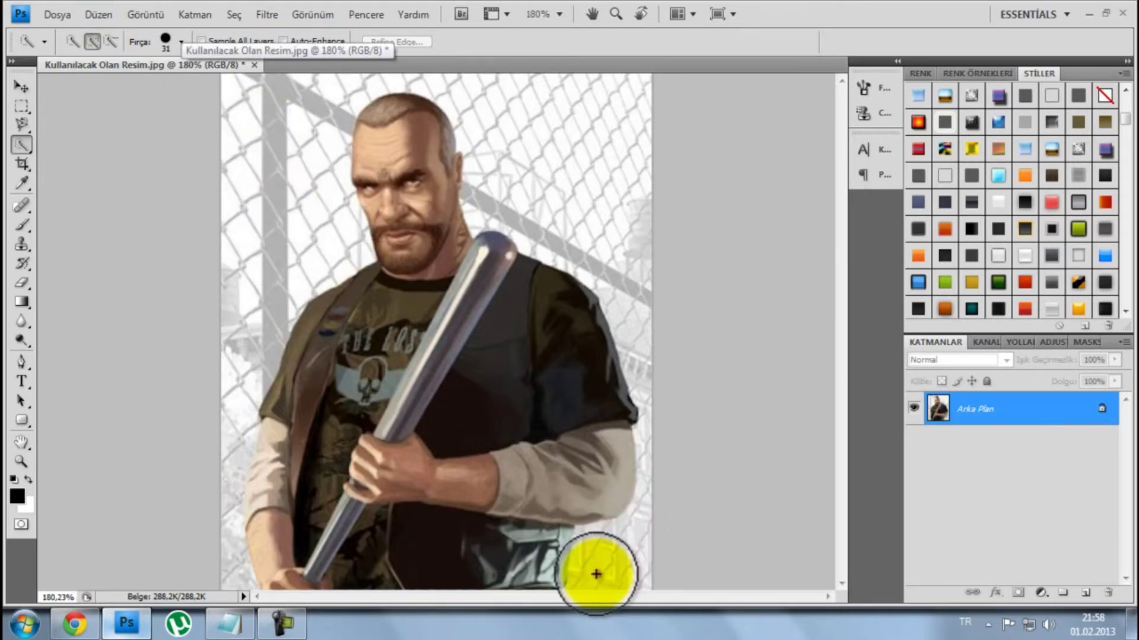
mouse_move(596, 571)
left_mouse_down()
mouse_move(663, 450)
mouse_move(664, 365)
left_mouse_up()
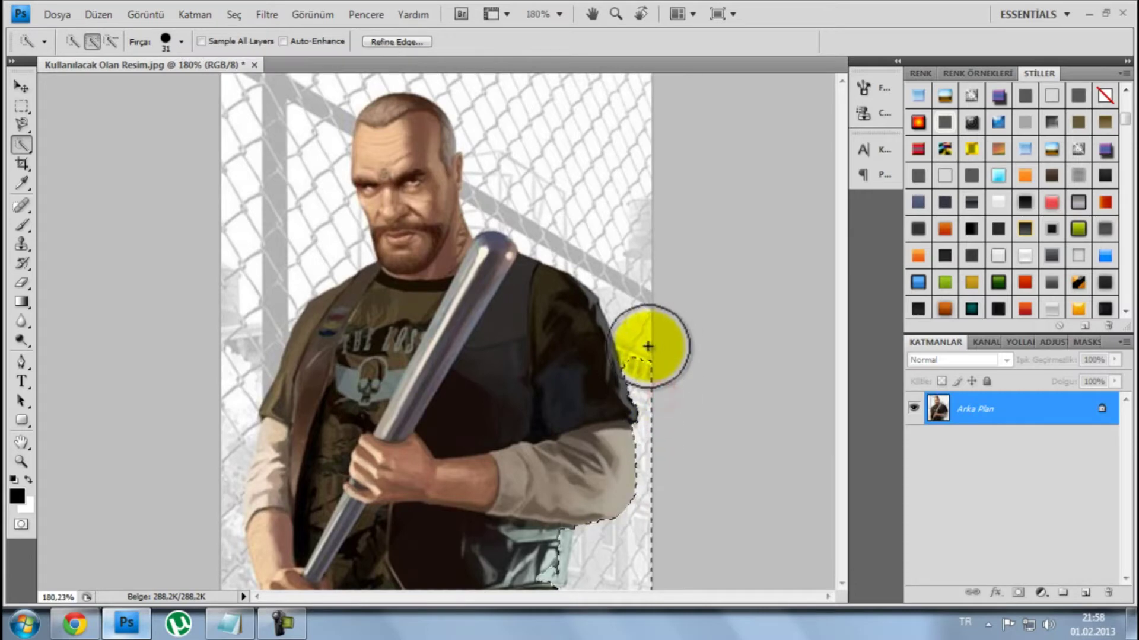
left_click_drag(639, 324, 549, 226)
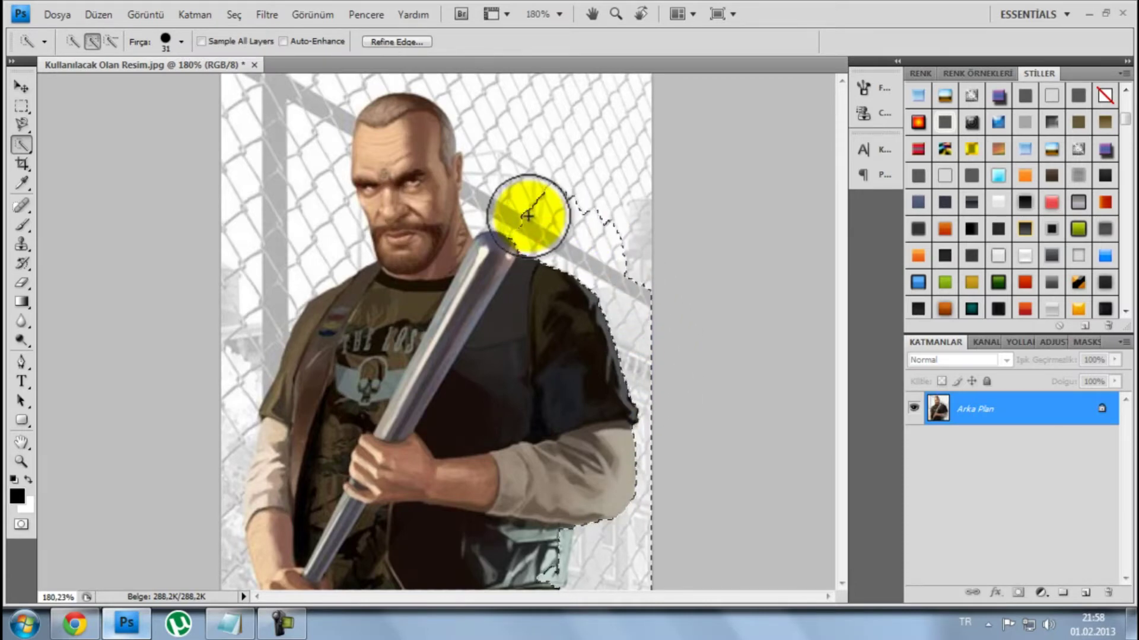
mouse_move(519, 218)
left_mouse_down()
mouse_move(481, 202)
mouse_move(490, 191)
mouse_move(473, 97)
mouse_move(410, 66)
left_mouse_up()
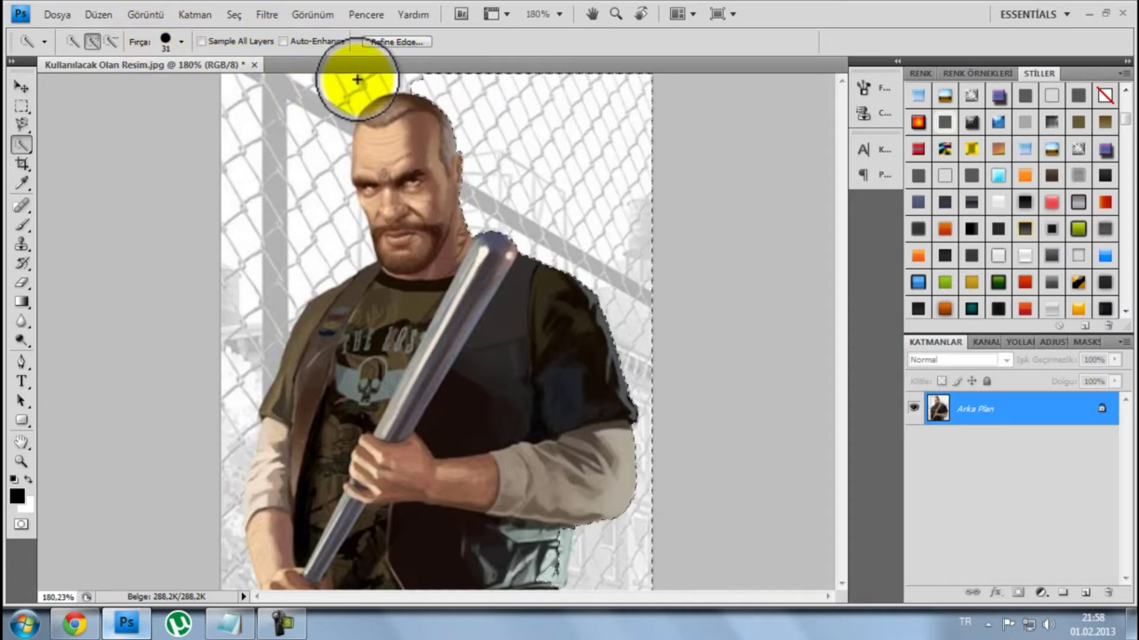
mouse_move(366, 77)
left_mouse_down()
mouse_move(335, 105)
mouse_move(313, 158)
mouse_move(336, 259)
mouse_move(284, 280)
mouse_move(229, 422)
mouse_move(203, 547)
mouse_move(224, 501)
mouse_move(237, 399)
mouse_move(208, 504)
mouse_move(227, 586)
left_mouse_up()
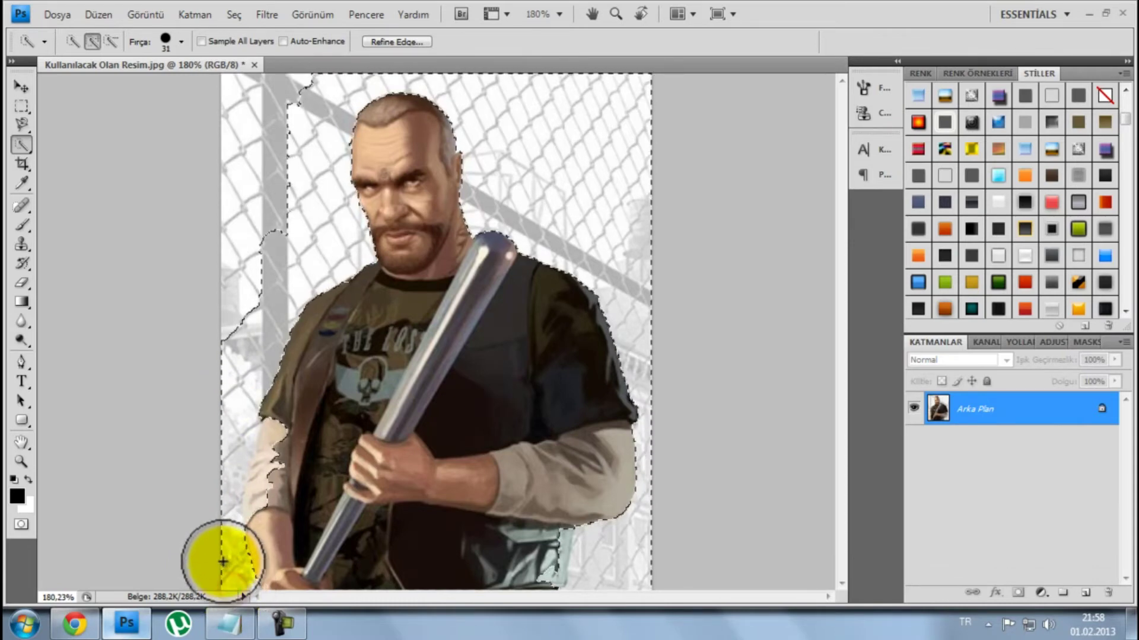
mouse_move(219, 530)
left_mouse_down()
mouse_move(216, 338)
mouse_move(254, 107)
mouse_move(224, 95)
left_mouse_up()
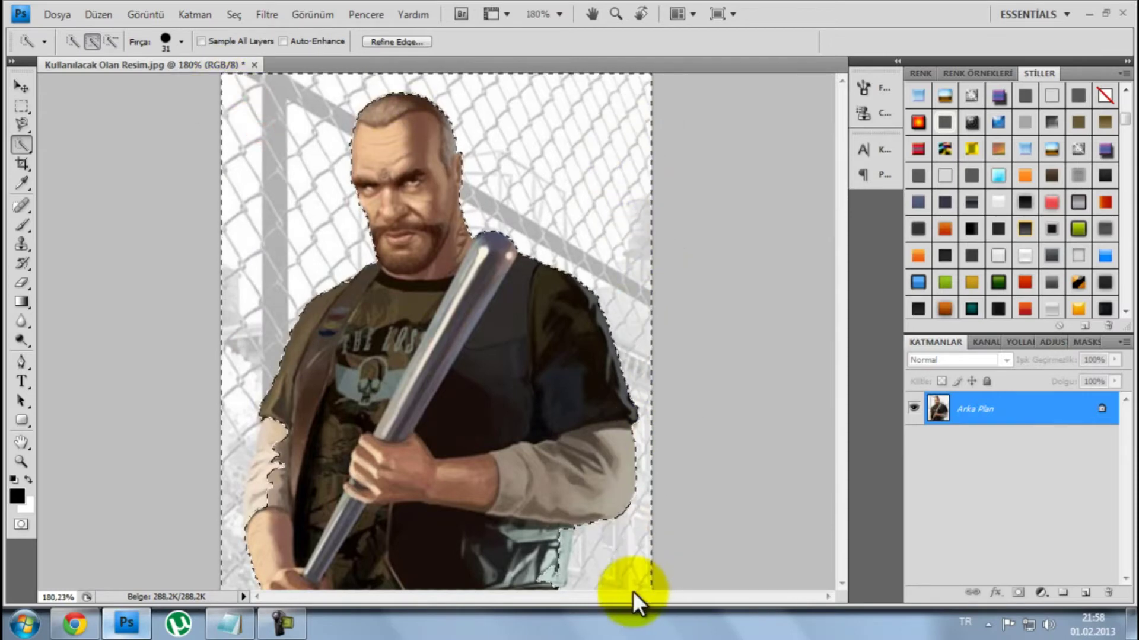
Refine the selection near the elbow by switching between subtract and add modes
left_click(111, 41)
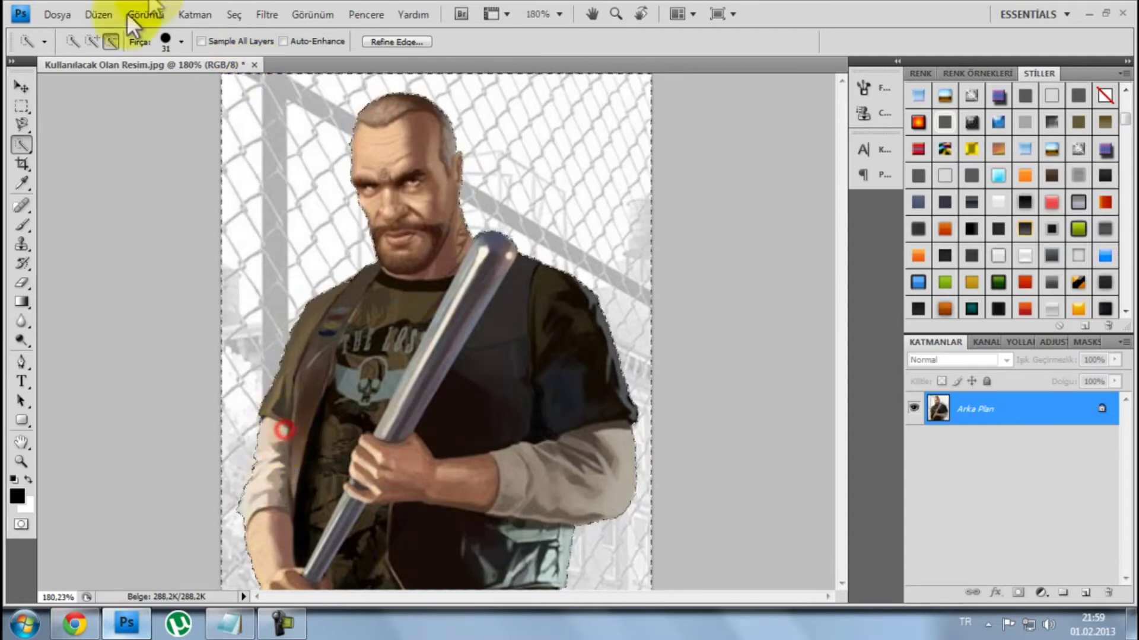
left_click(90, 41)
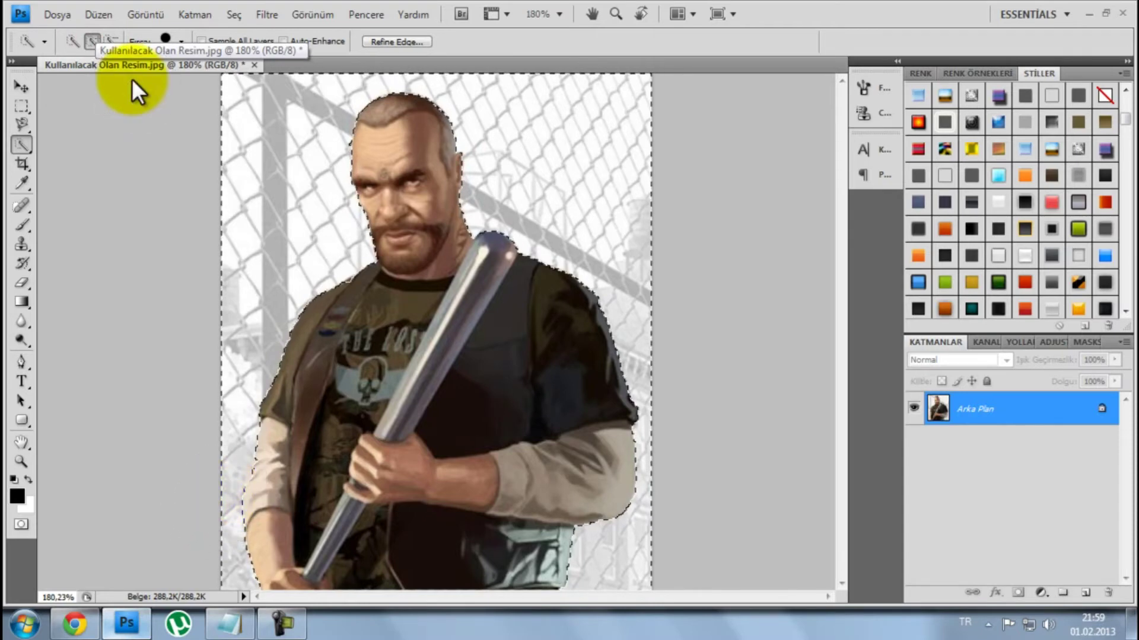
left_click(110, 41)
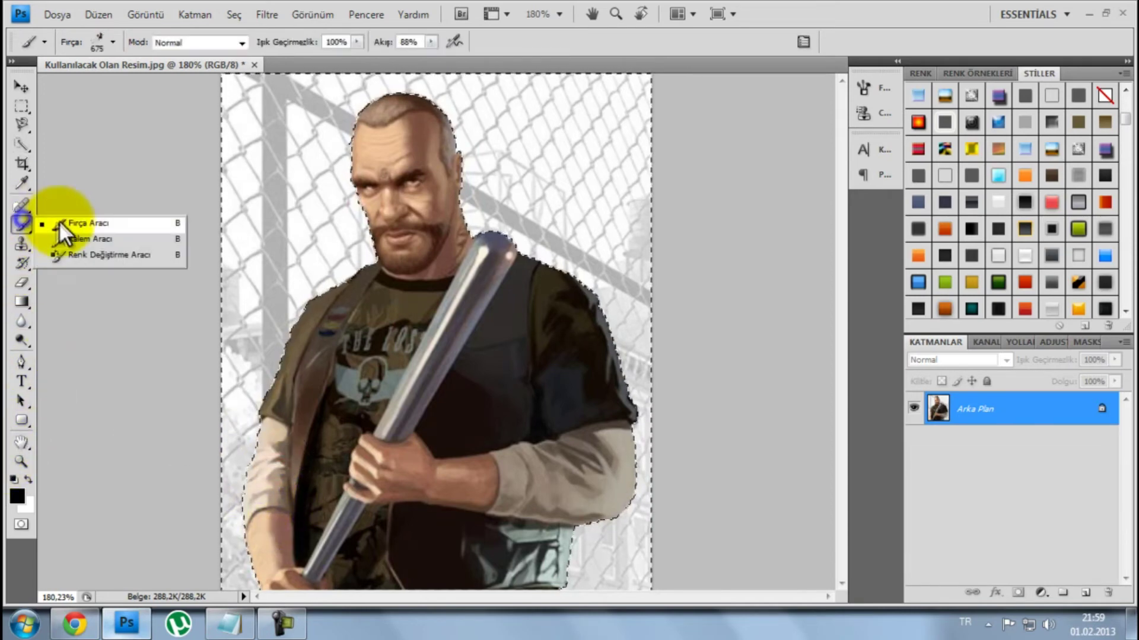
Set the Brush to a hard round tip, 411 px diameter, 100% hardness
left_click_drag(22, 225, 59, 220)
right_click(290, 212)
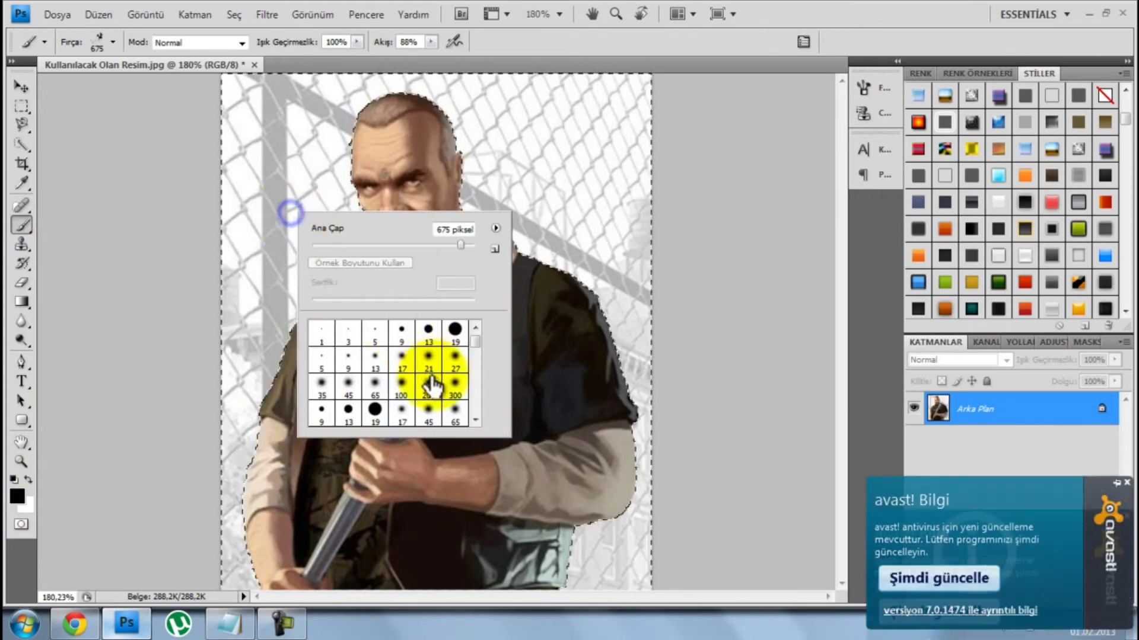
left_click(453, 330)
left_click(450, 244)
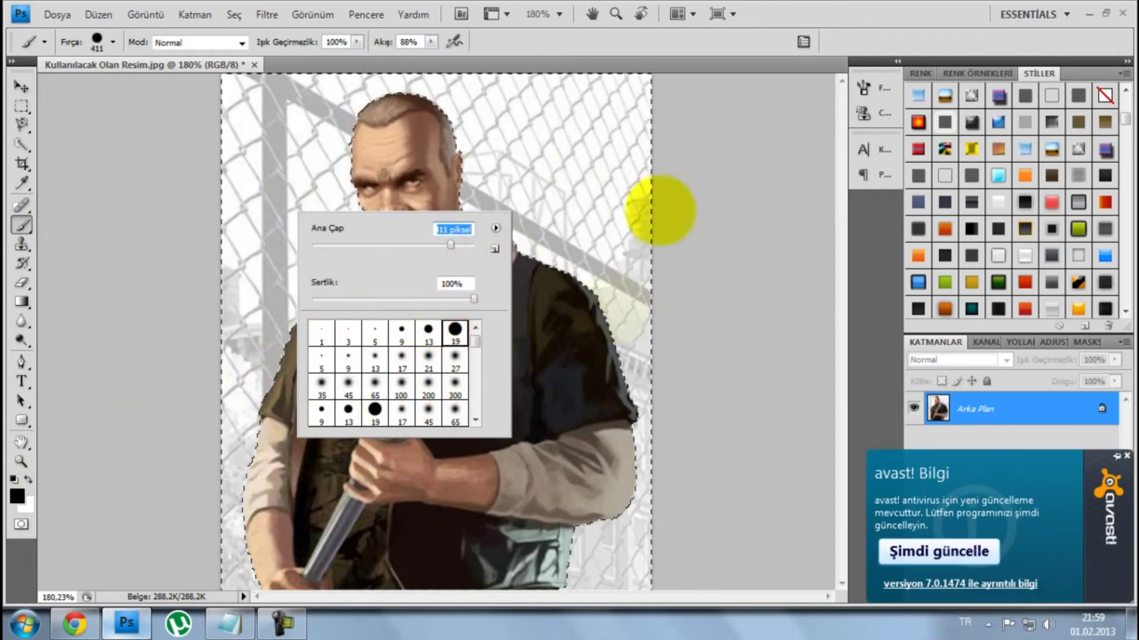
left_click(783, 21)
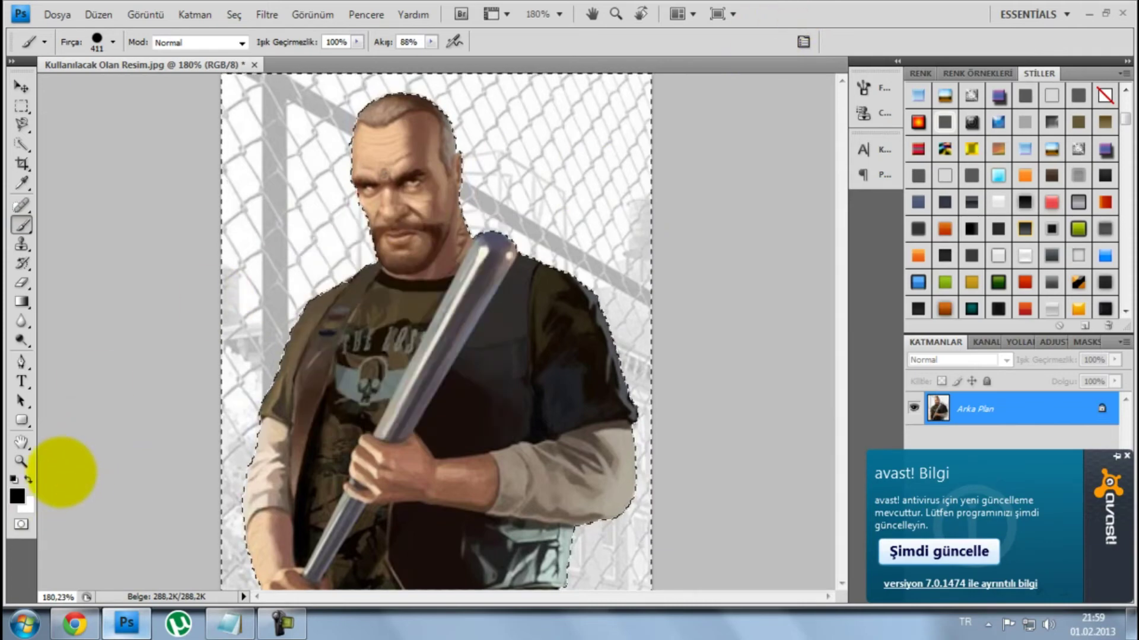
left_click(17, 496)
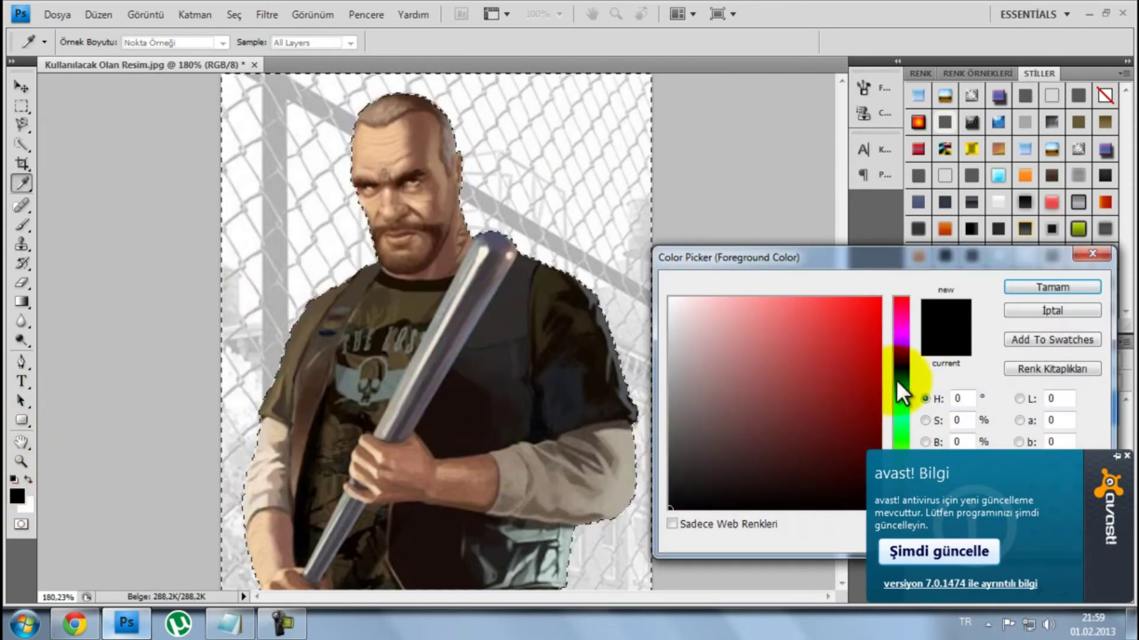
Choose a fully saturated bright blue (hue ~254) and paint the selected background with it
left_click_drag(900, 363, 900, 359)
left_click(814, 333)
left_click_drag(814, 332, 902, 292)
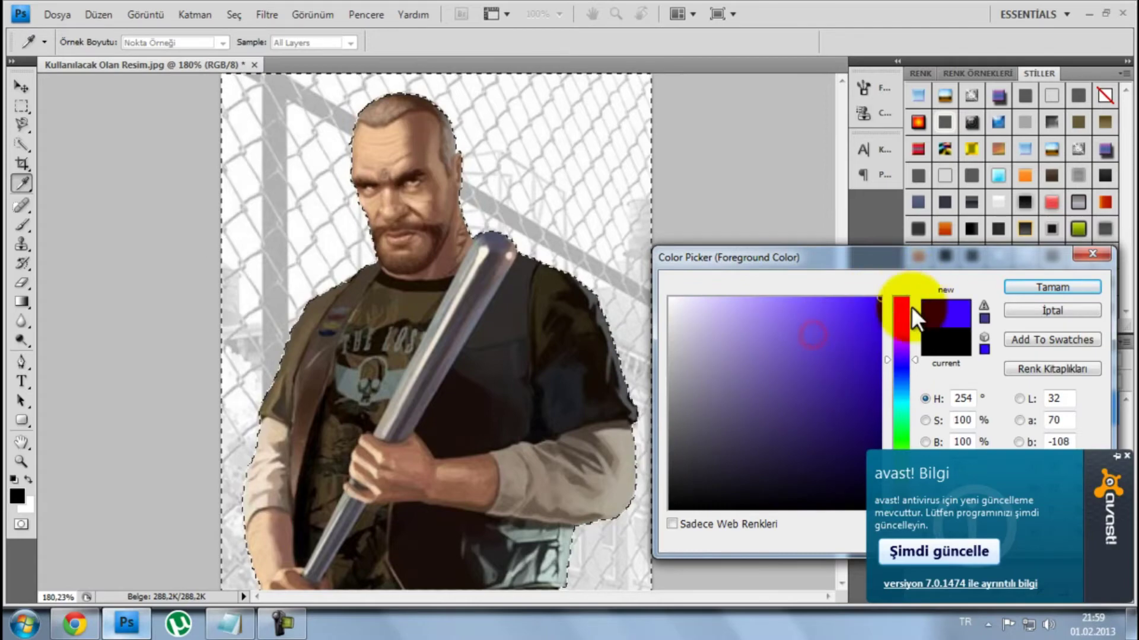
left_click(1052, 287)
mouse_move(508, 158)
left_mouse_down()
mouse_move(304, 173)
mouse_move(549, 178)
mouse_move(617, 551)
left_mouse_up()
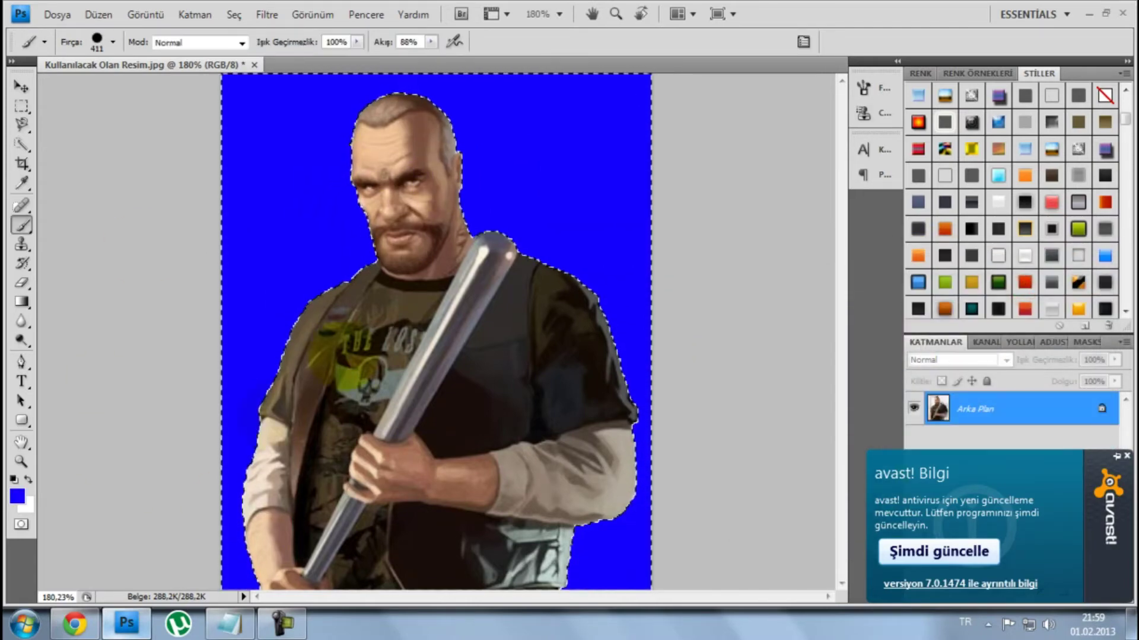
left_click(22, 283)
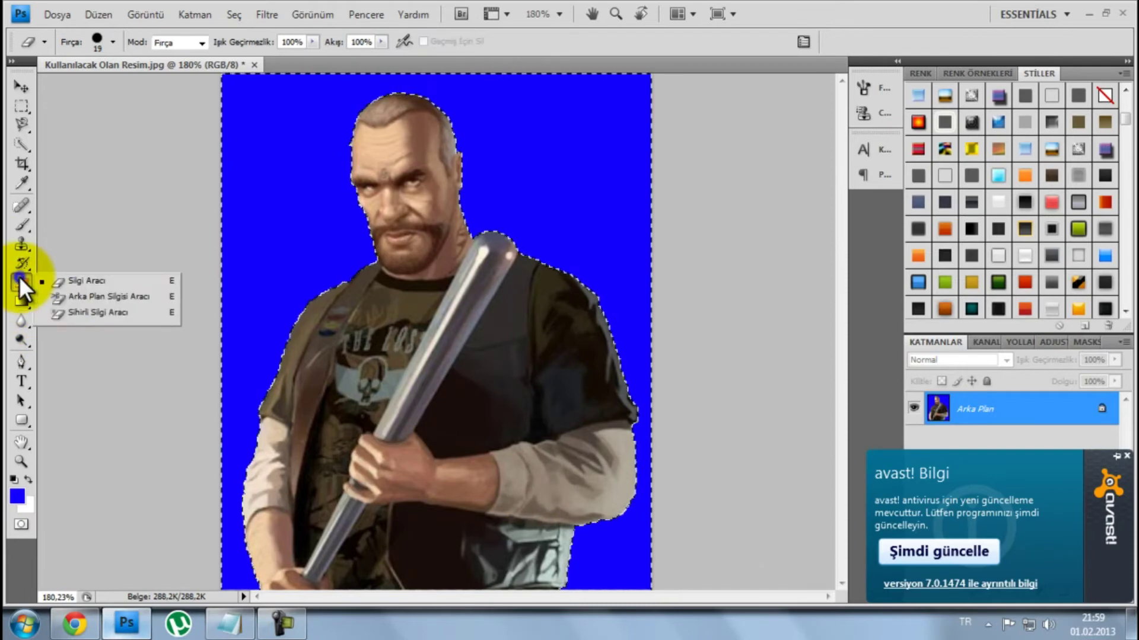
Magic-erase the blue background and leftover bits around the figure to transparency
left_click(79, 318)
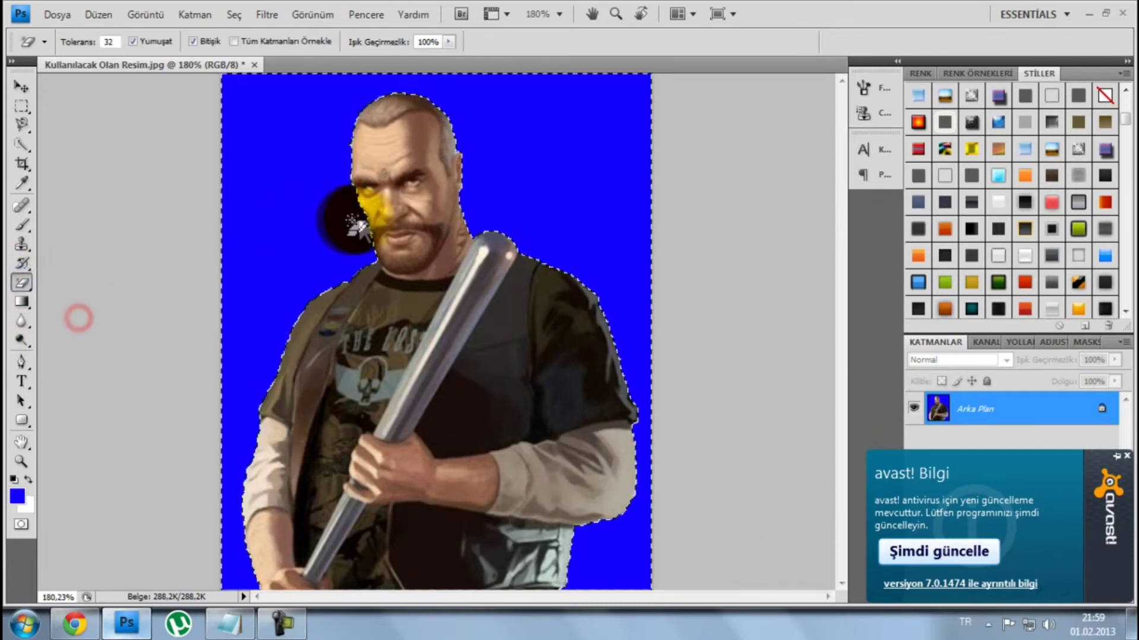
left_click(277, 222)
left_click(503, 126)
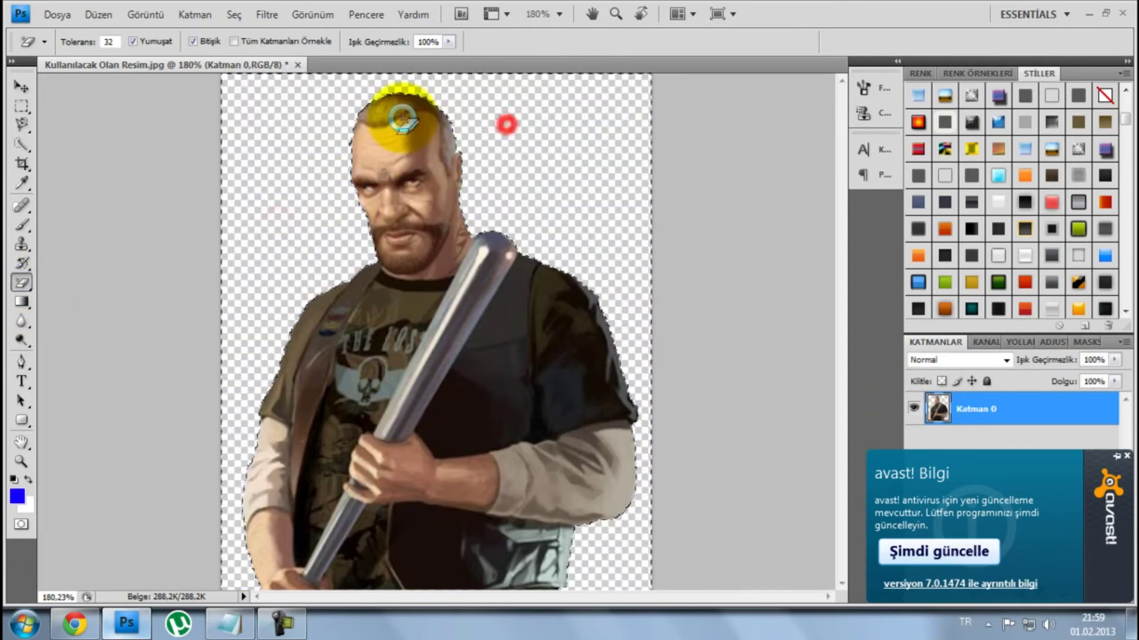
left_click(267, 559)
left_click(352, 584)
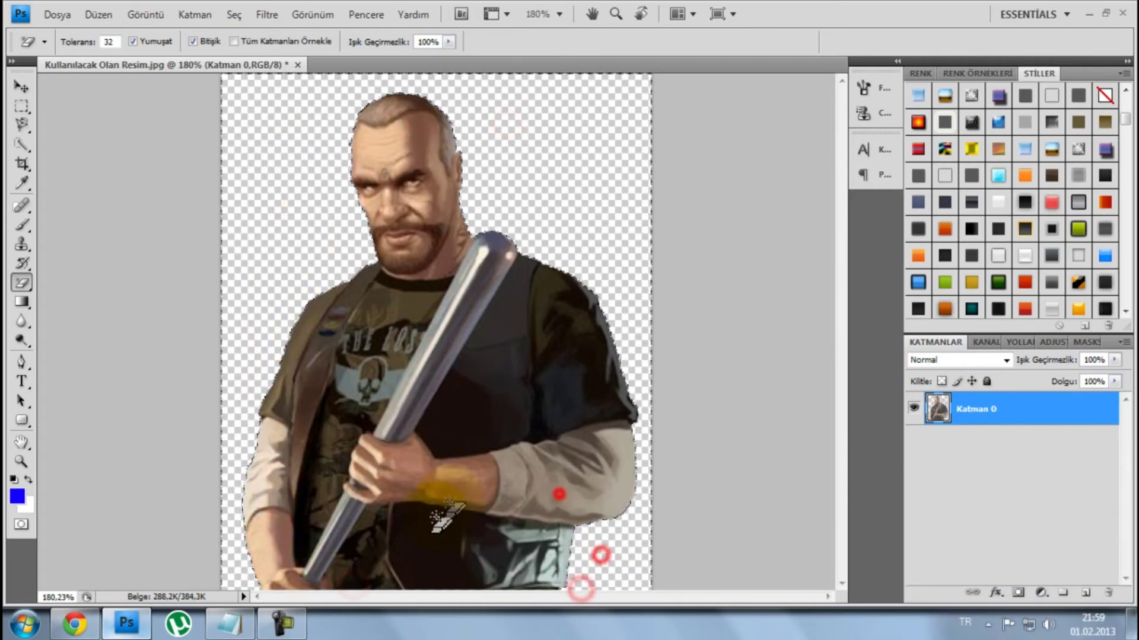
left_click(540, 459)
left_click(511, 466)
left_click(335, 513)
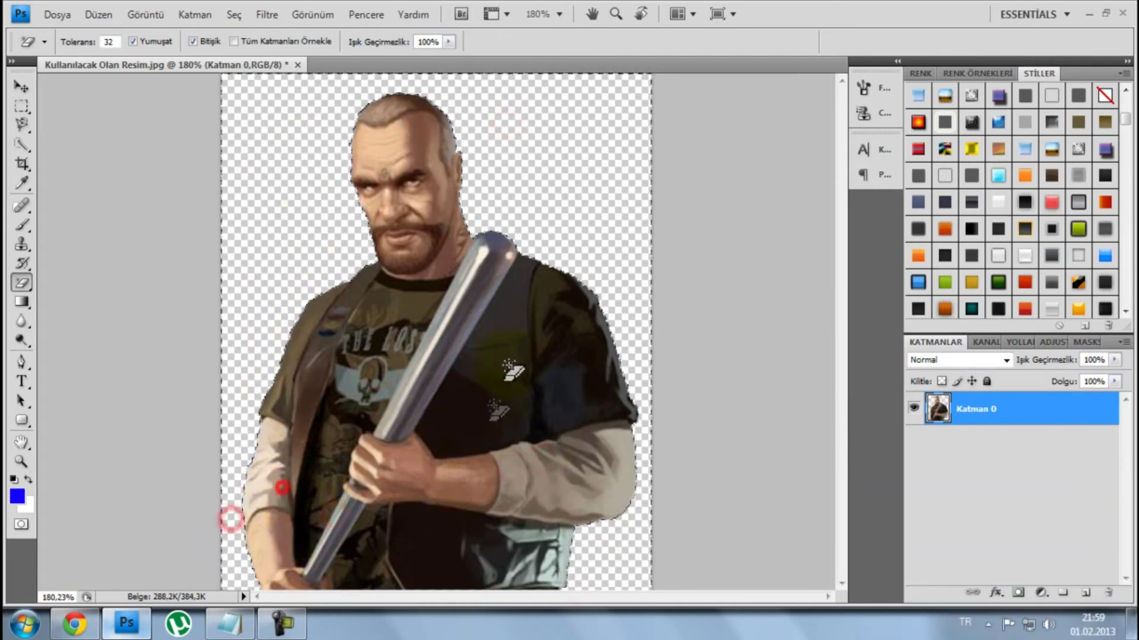
left_click(483, 146)
left_click(625, 282)
left_click(471, 546)
left_click(440, 336)
left_click(385, 289)
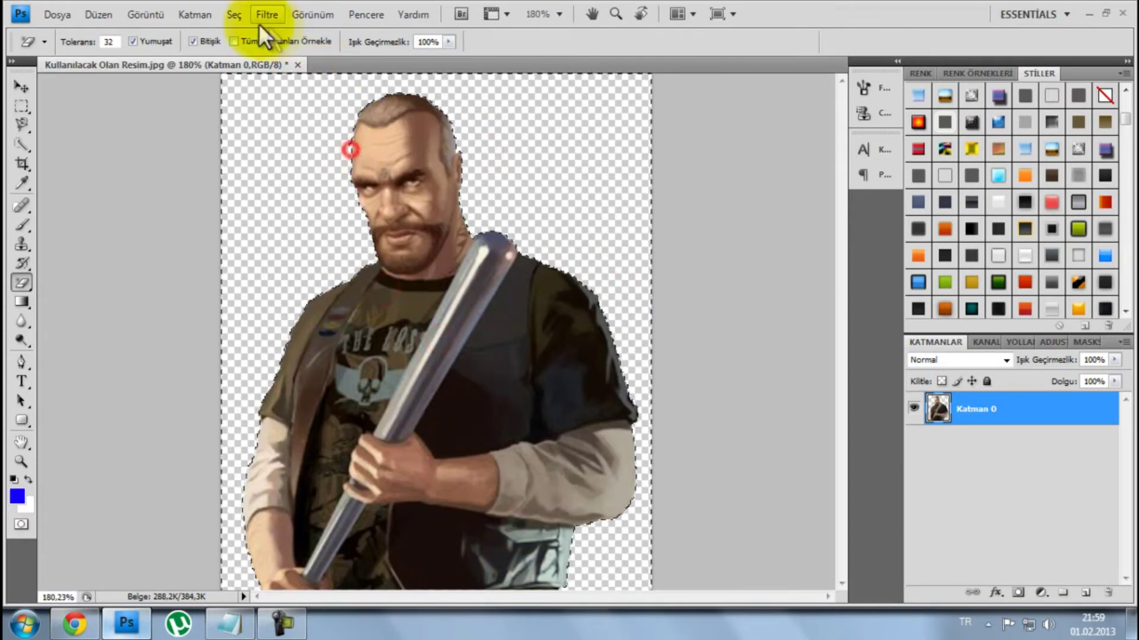
Remove the selection outline with Seç > Seçimi Kaldır
left_click(230, 15)
left_click(266, 48)
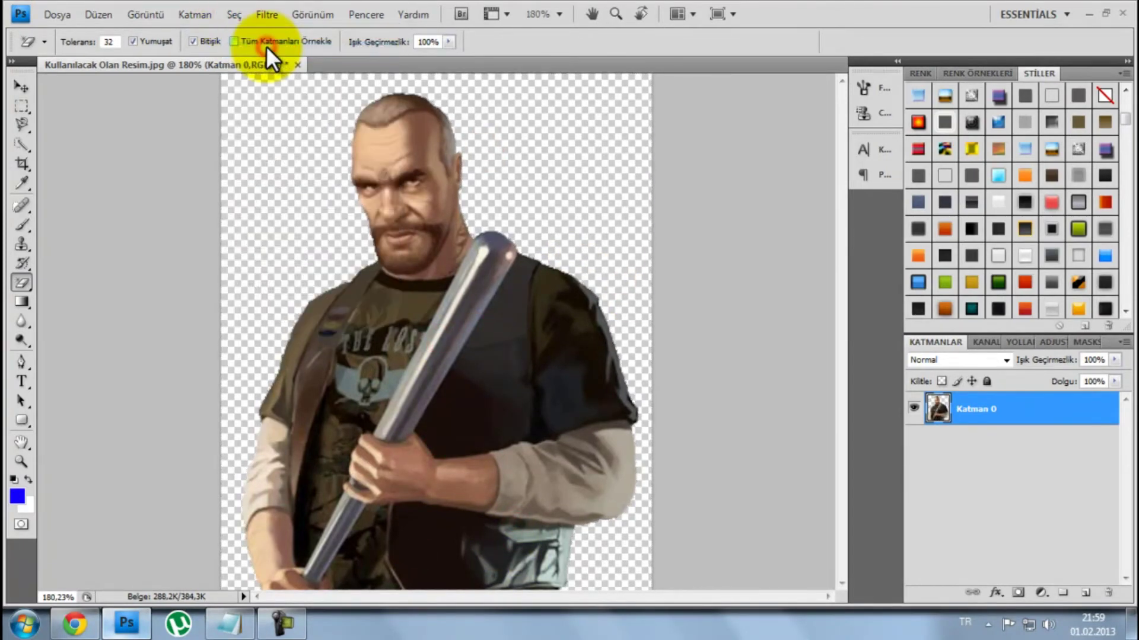
left_click(58, 16)
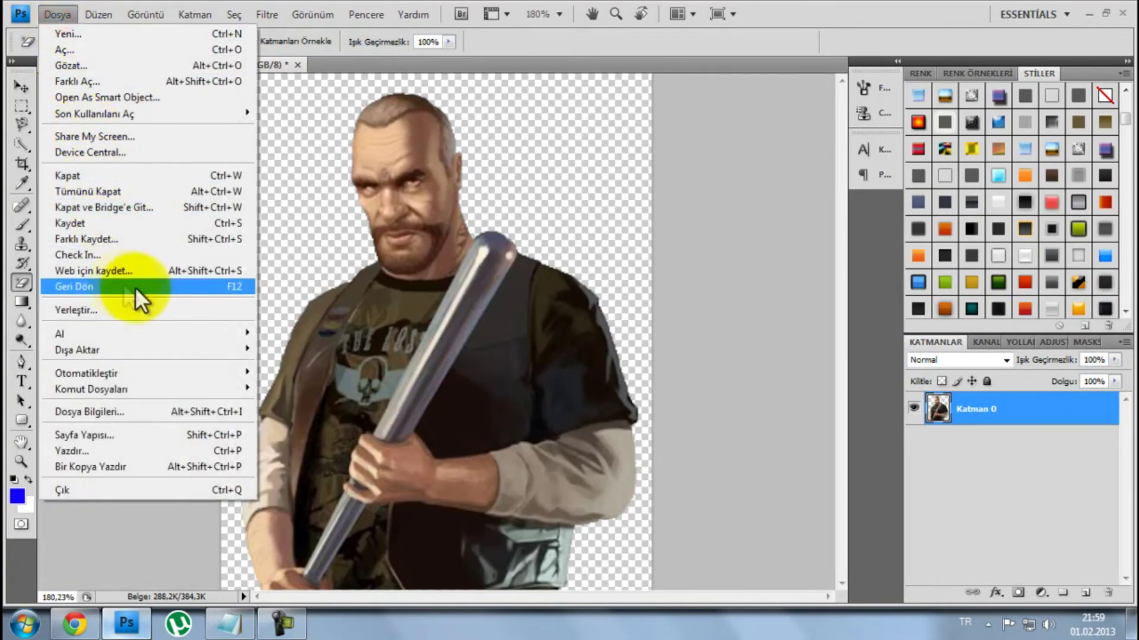
Export the cutout via Save for Web as a transparent PNG-24 named 'PNG' on the desktop
left_click(130, 270)
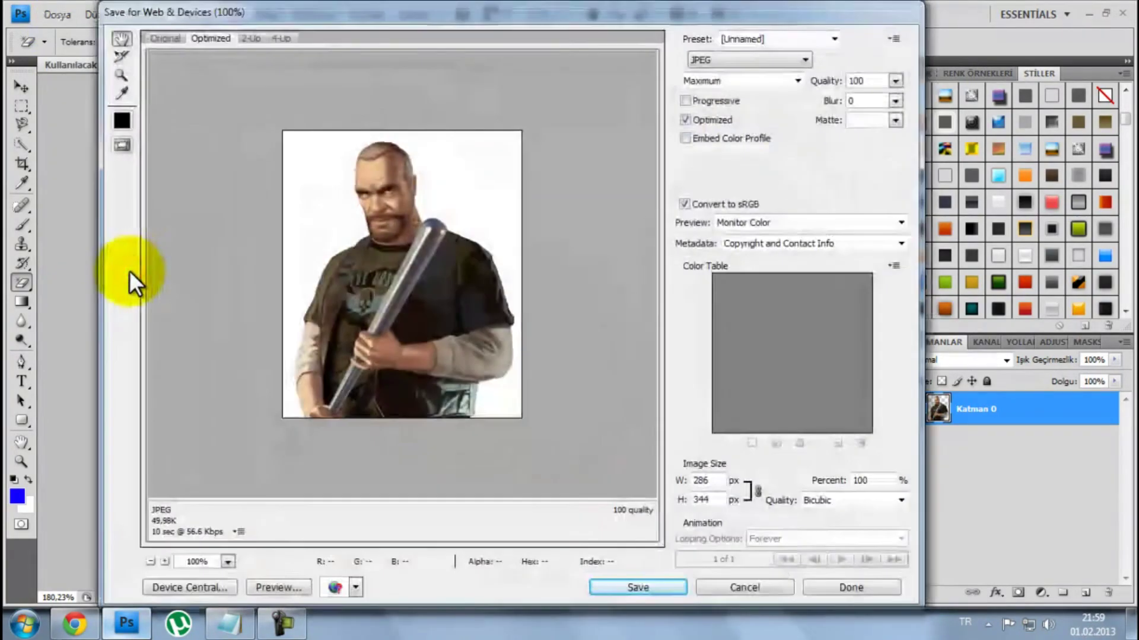
left_click(775, 58)
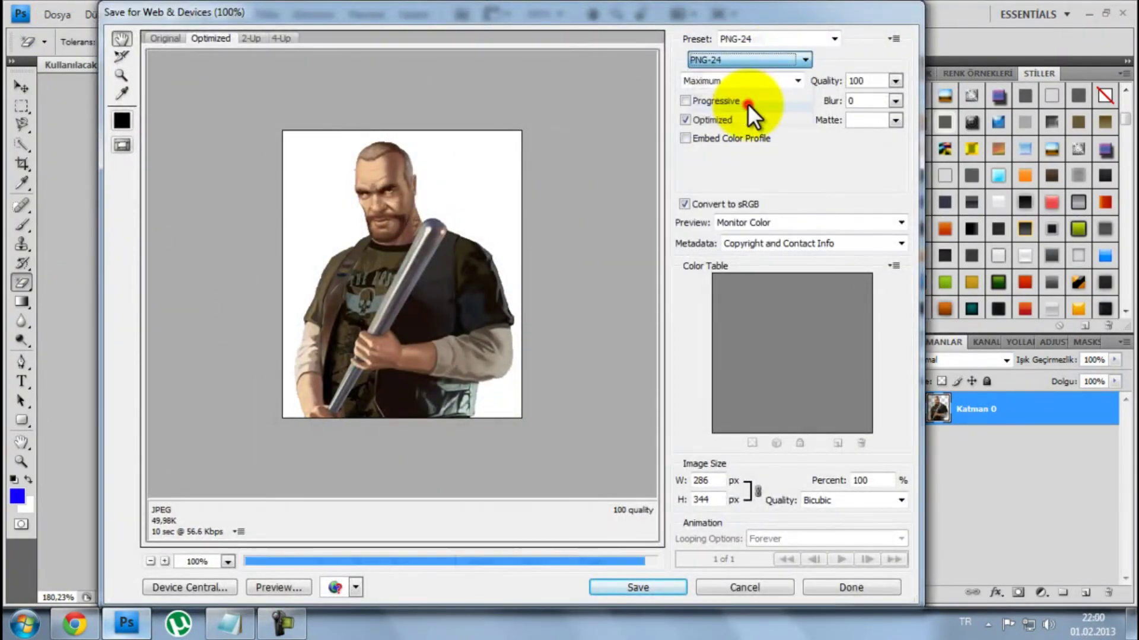
left_click(749, 103)
left_click(654, 587)
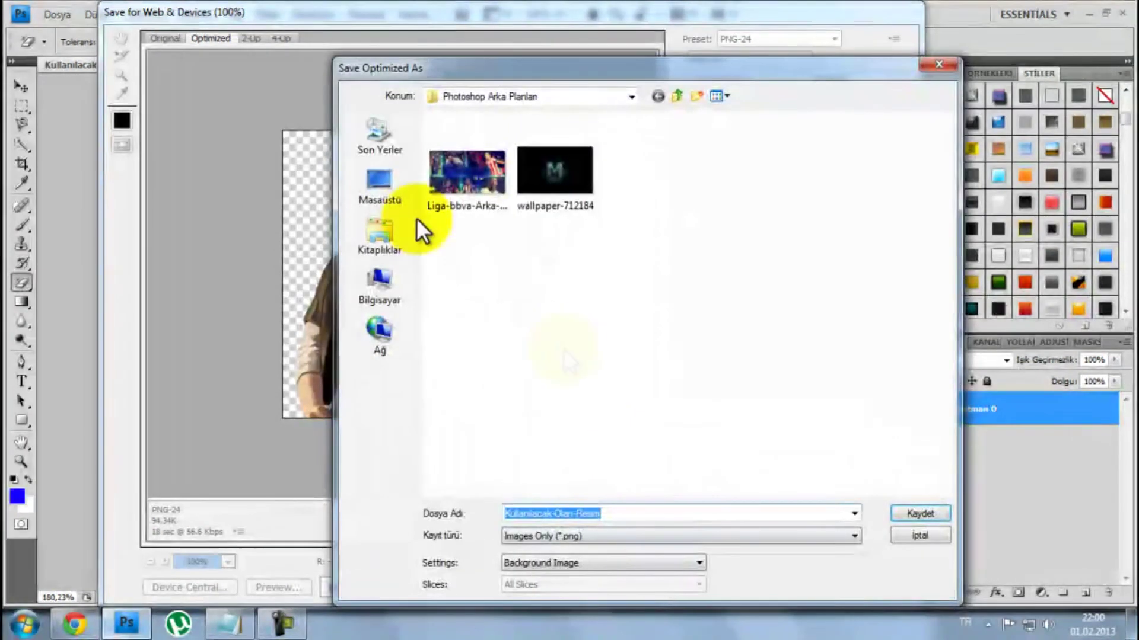
left_click(384, 184)
type("PNG")
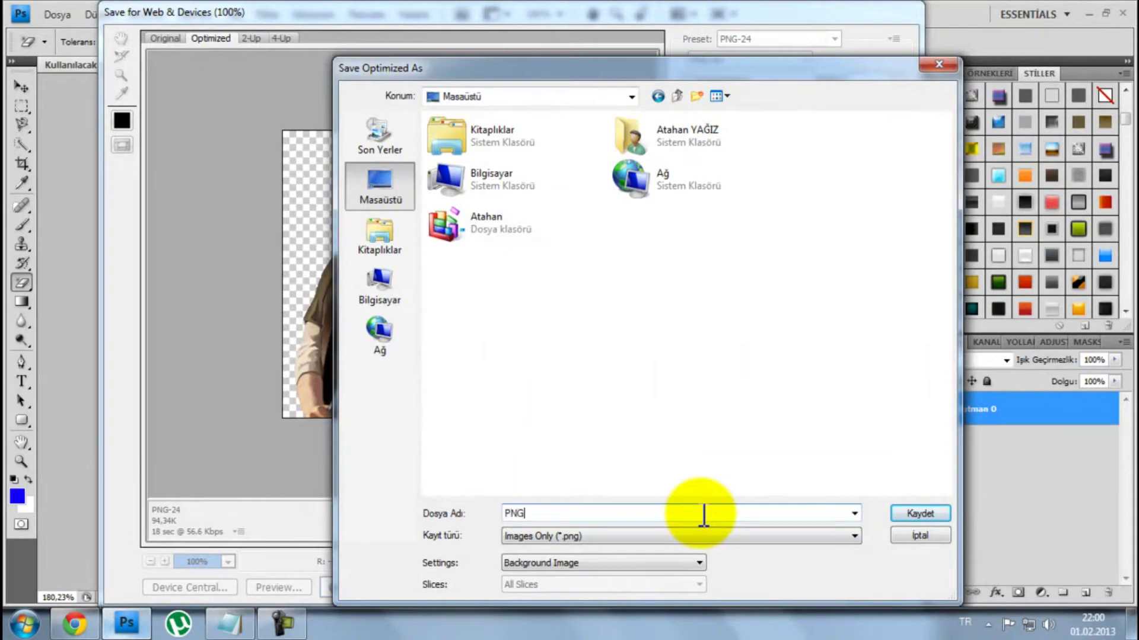
key("Return")
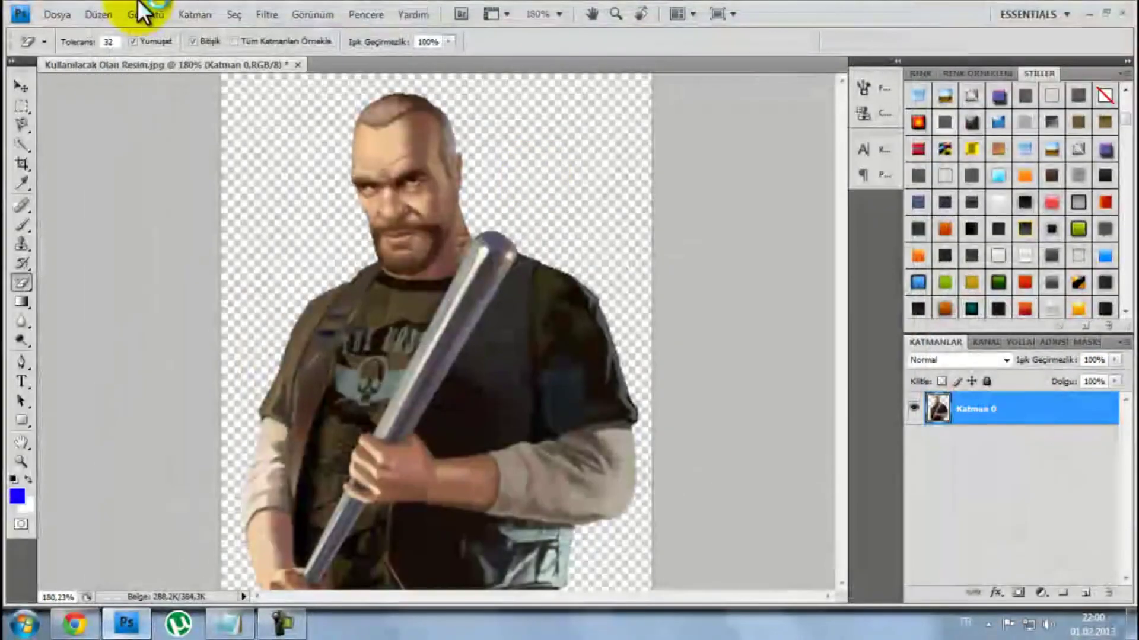
left_click(297, 65)
Close the original without saving and create a new 1366 × 800 document
left_click(539, 233)
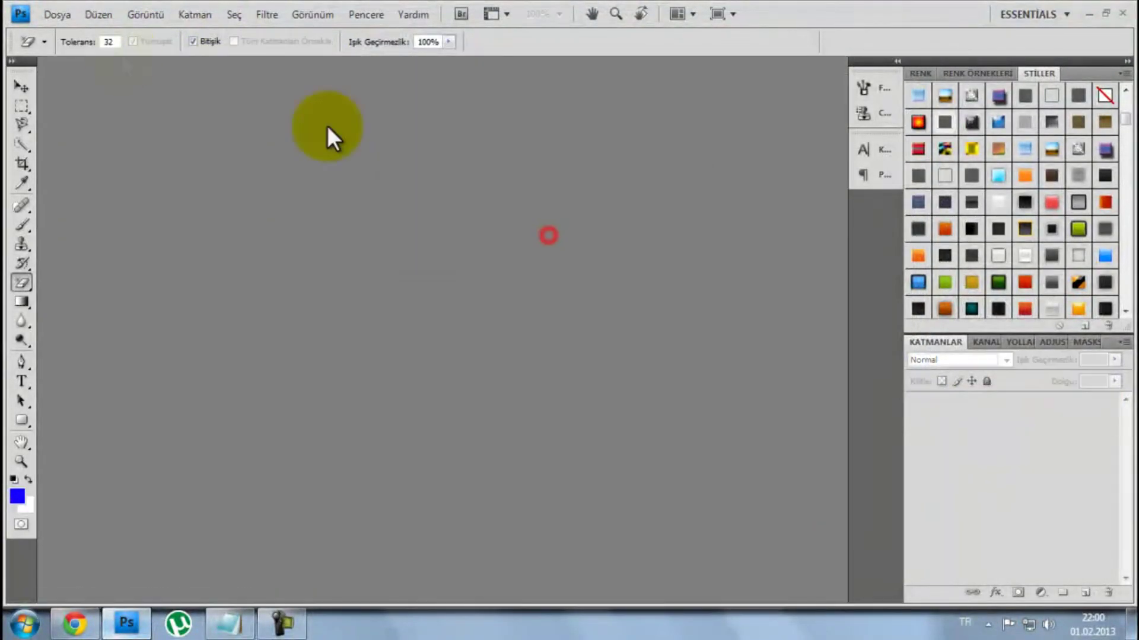
left_click(62, 9)
left_click(83, 37)
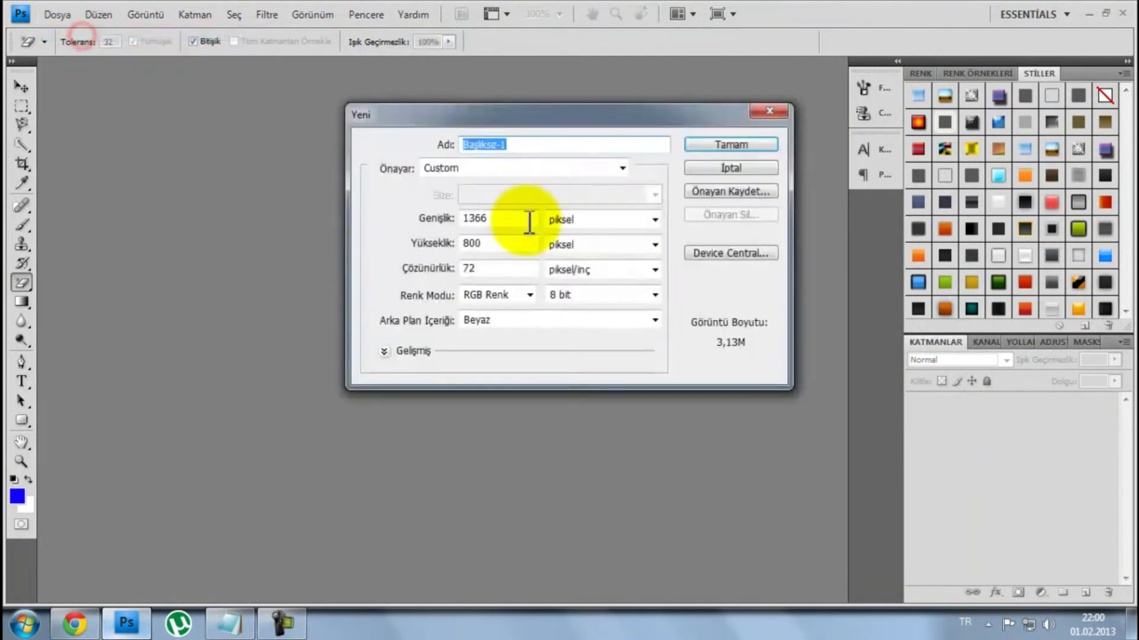
left_click(714, 144)
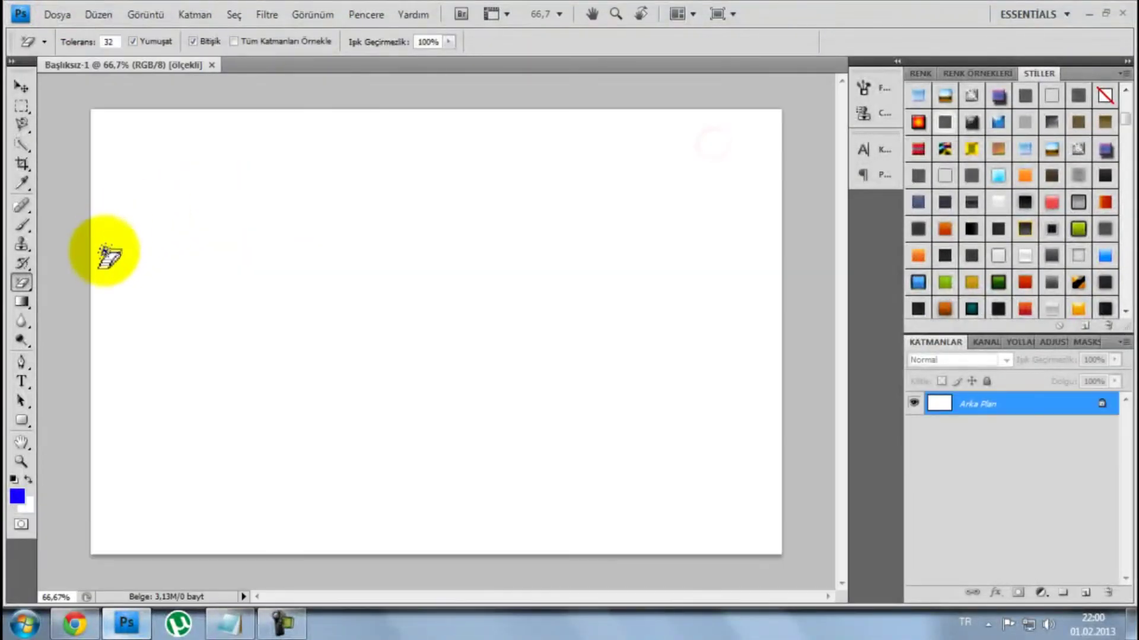
Paint the entire new canvas blue with the large brush
left_click(22, 225)
mouse_move(762, 198)
left_mouse_down()
mouse_move(101, 228)
mouse_move(816, 385)
left_mouse_up()
mouse_move(388, 377)
left_mouse_down()
mouse_move(190, 457)
mouse_move(56, 538)
left_mouse_up()
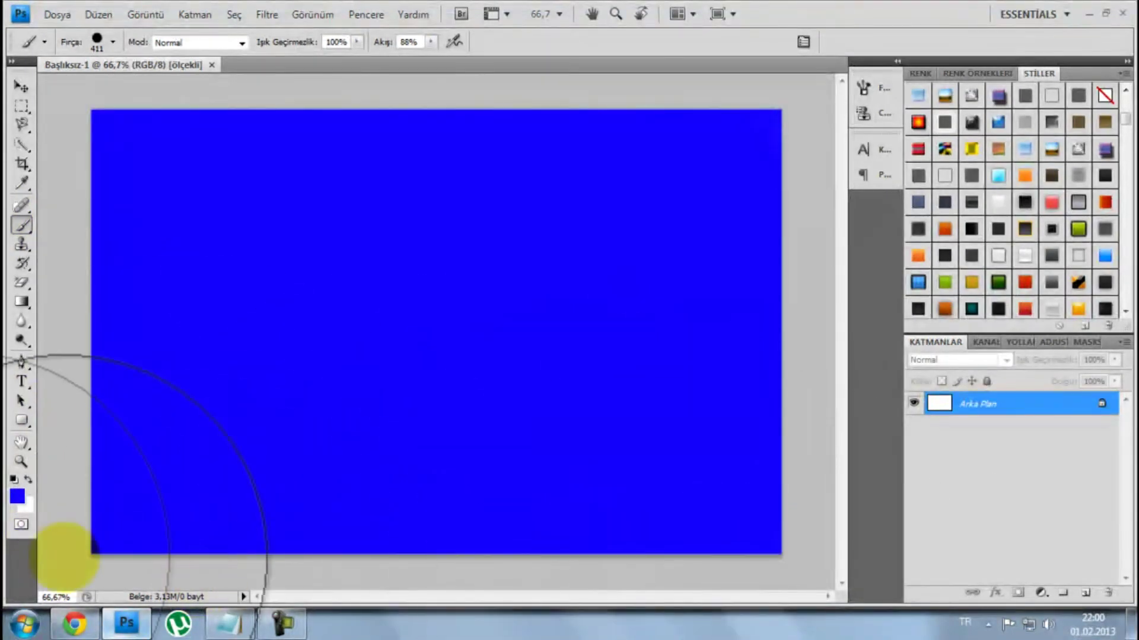
left_click(48, 13)
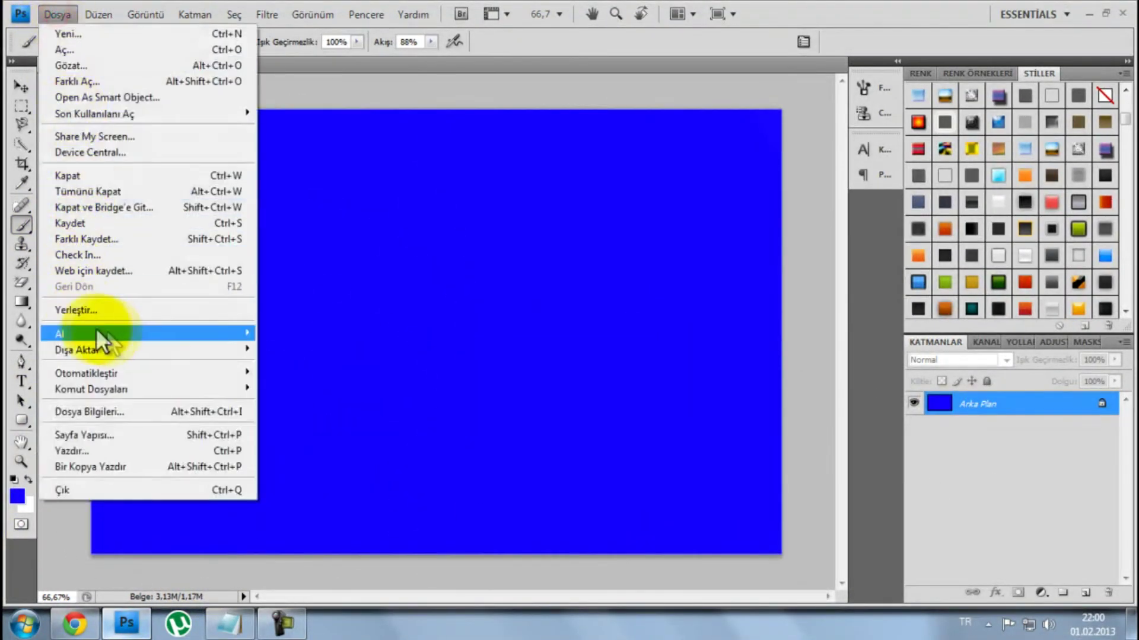
Place the saved transparent PNG character onto the blue canvas
left_click(86, 310)
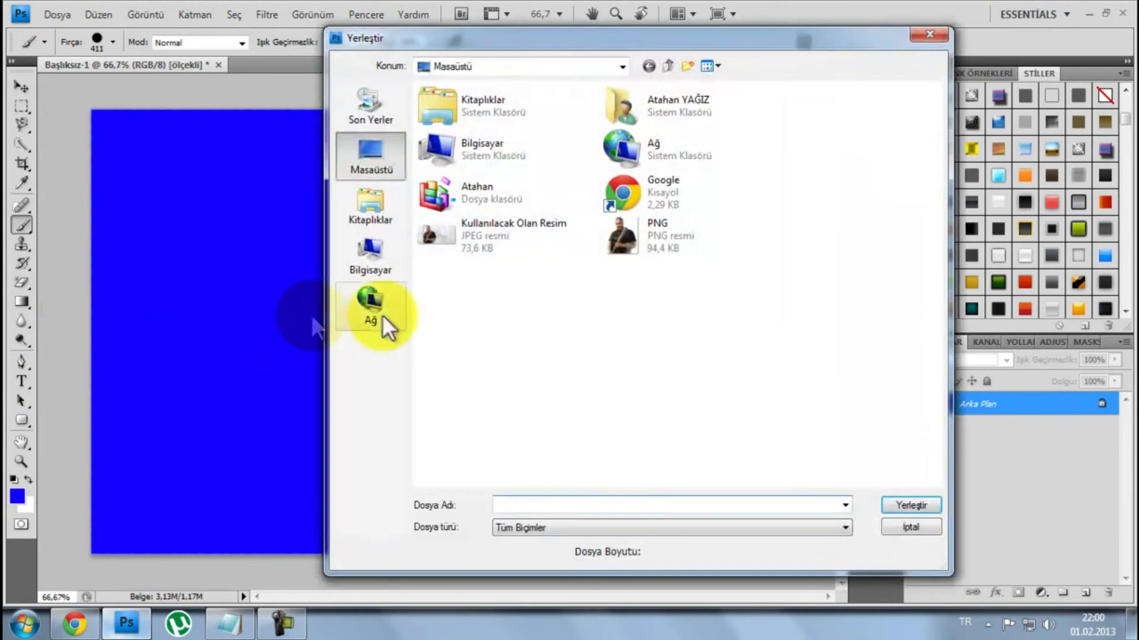
left_click(664, 239)
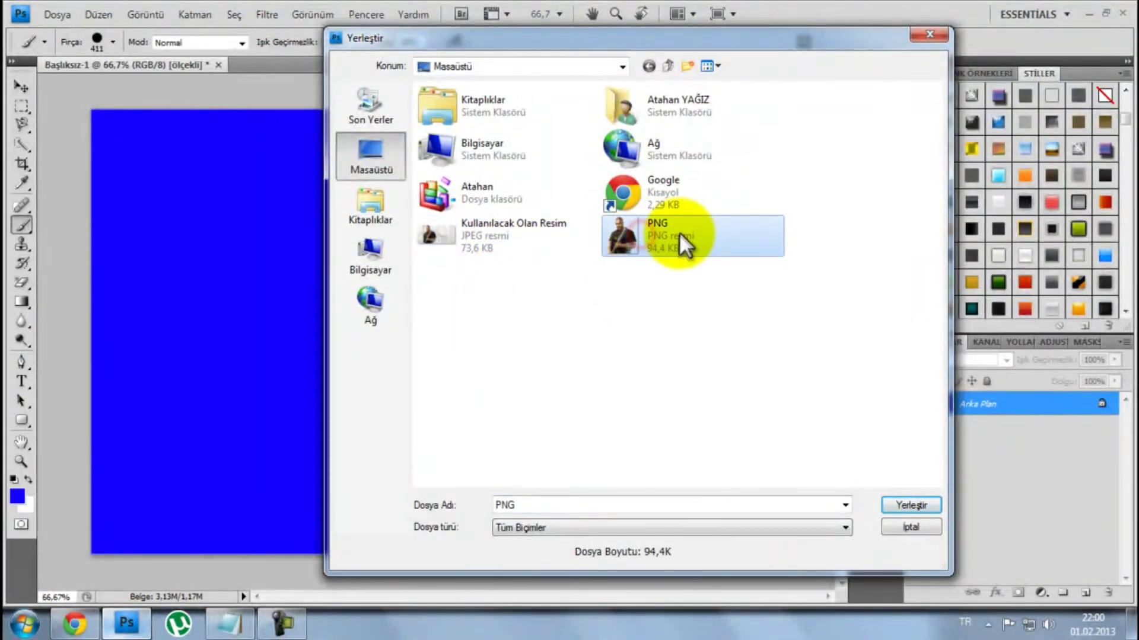
left_click(930, 504)
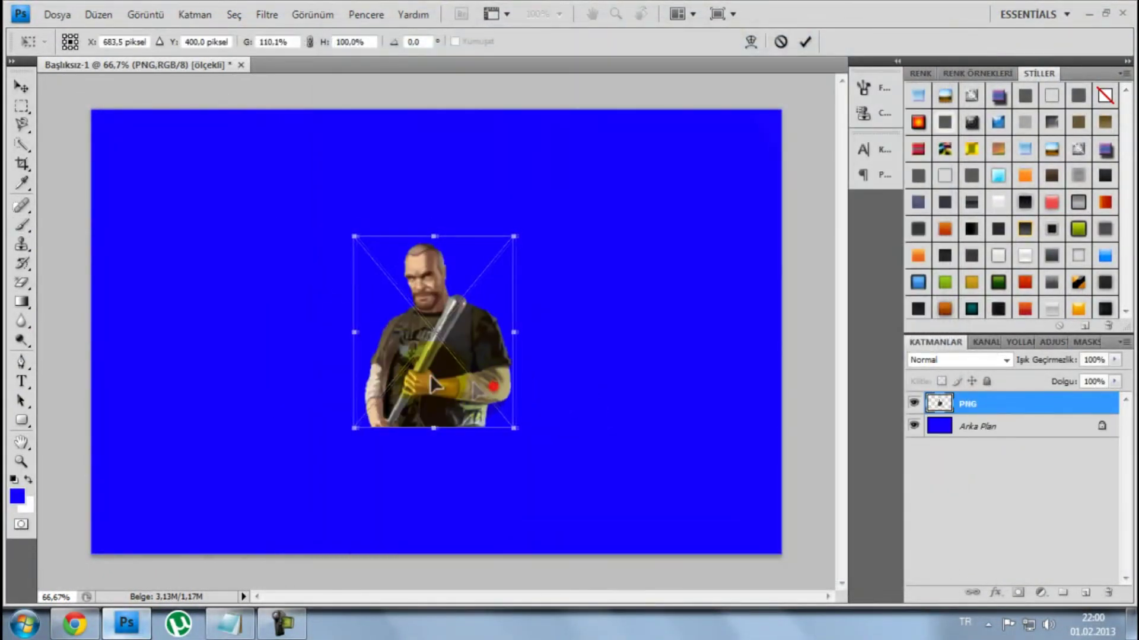
Move the character to the lower left, scale it to about 200%, and commit the transform
left_click_drag(491, 386, 267, 330)
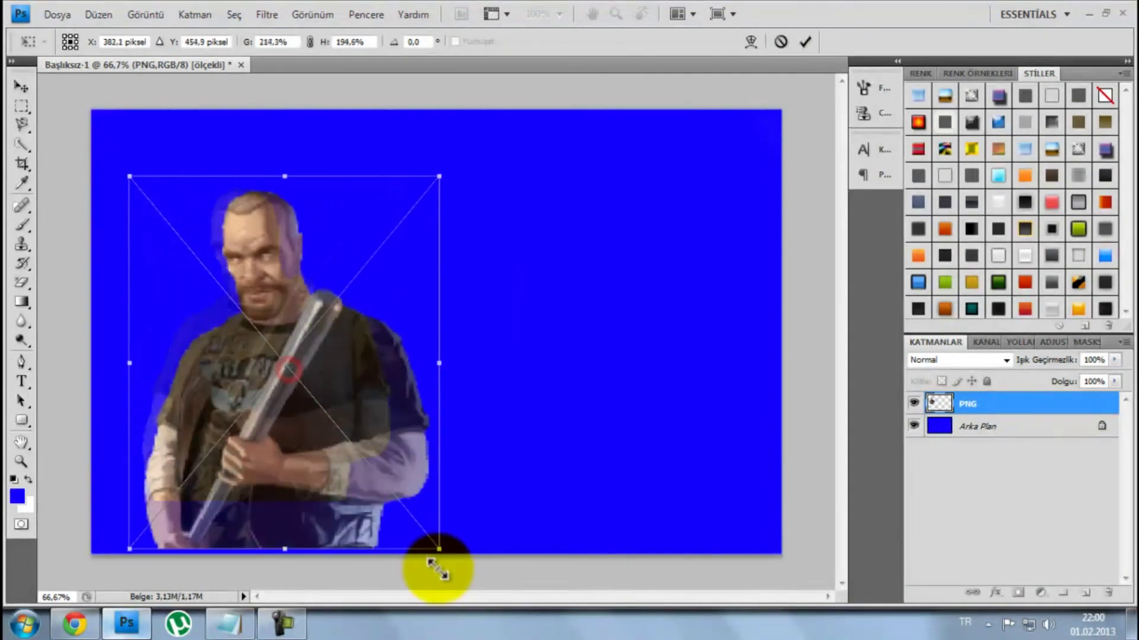
left_click_drag(289, 371, 432, 562)
left_click_drag(377, 427, 360, 431)
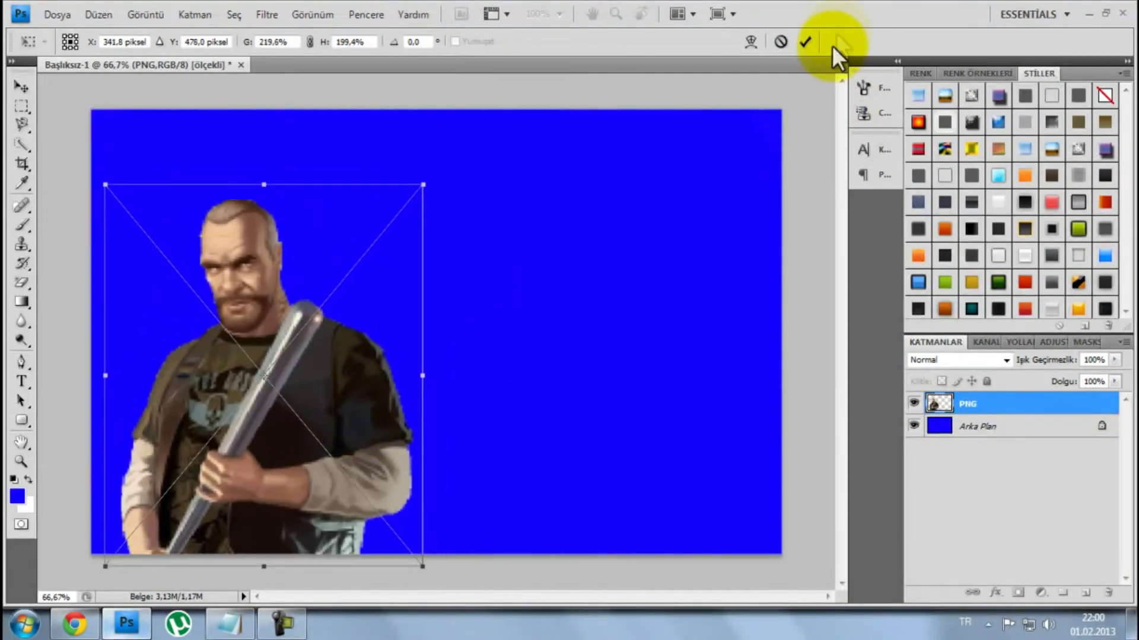
left_click(805, 41)
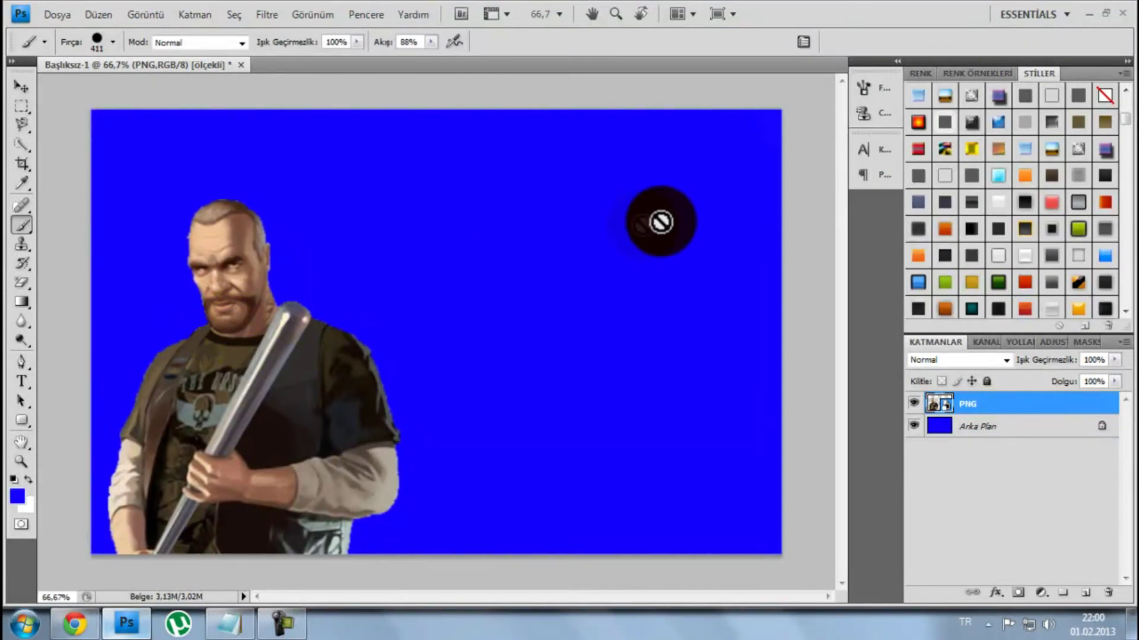
left_click(609, 104)
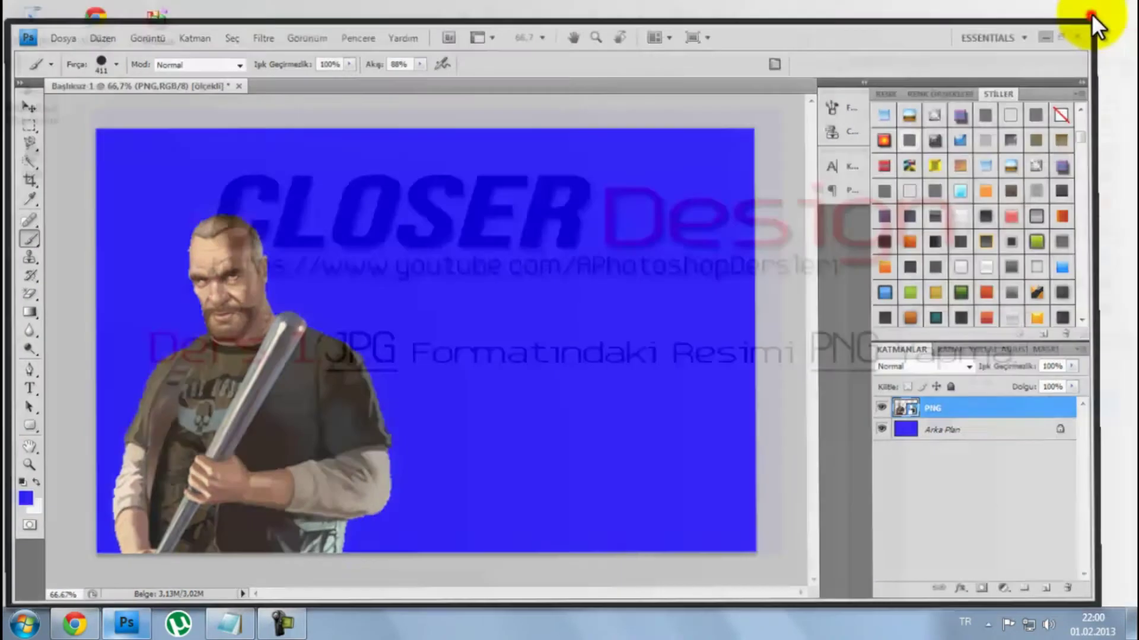
Restore and enlarge the Notepad notes, then add the closing line asking viewers to subscribe
left_click(1090, 13)
left_click(230, 623)
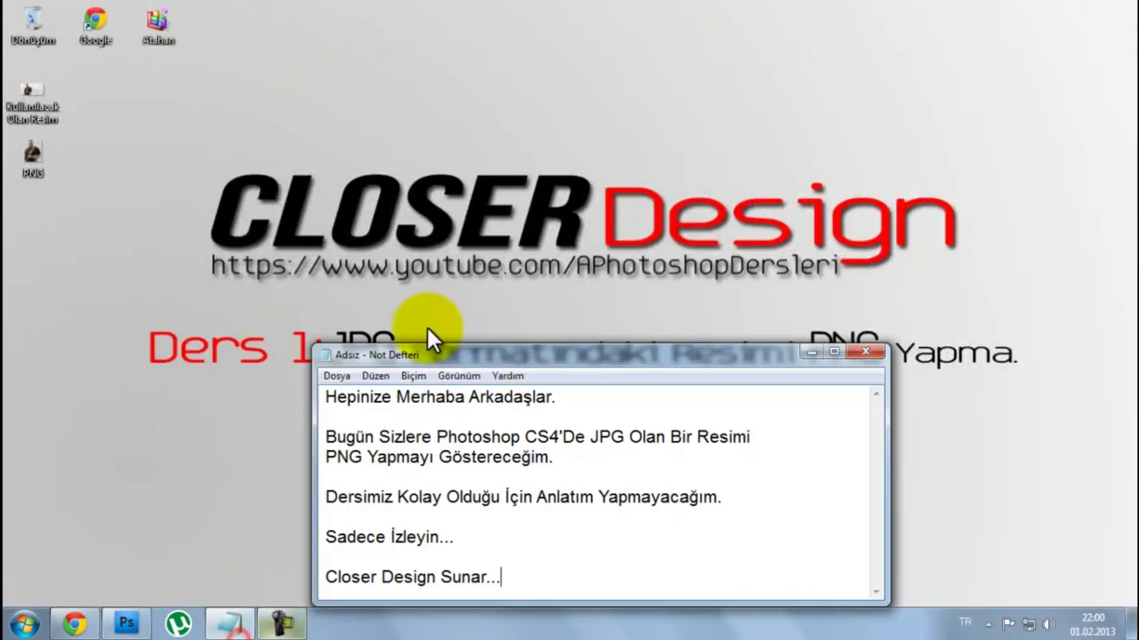
left_click_drag(503, 309, 498, 153)
left_click_drag(870, 403, 935, 443)
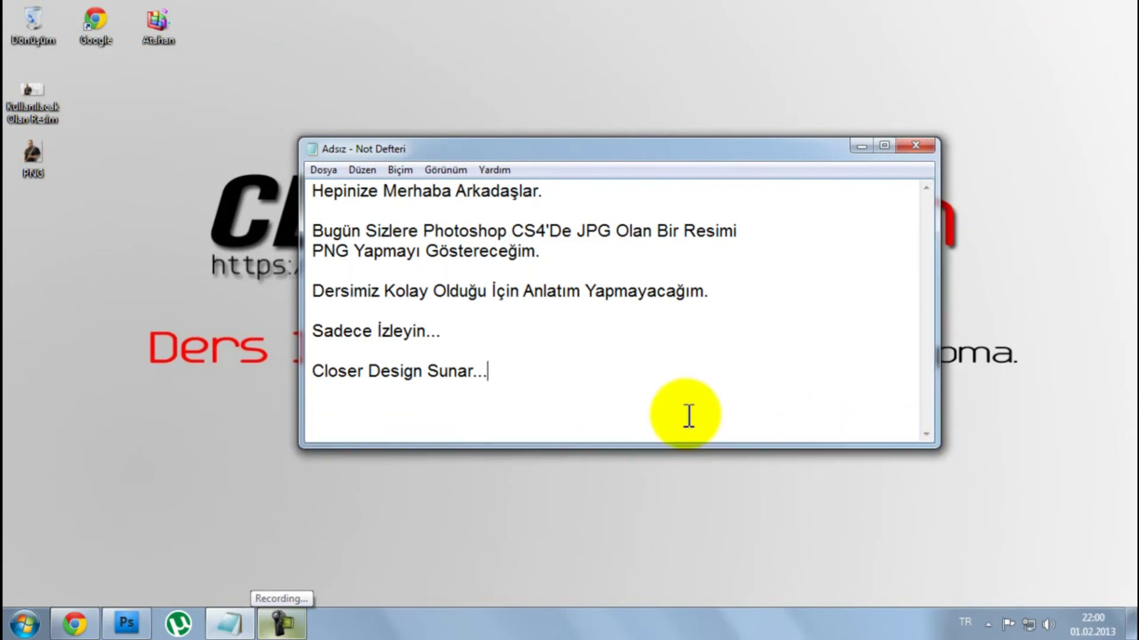
type("Evet Arkadaşlar ")
type("FD")
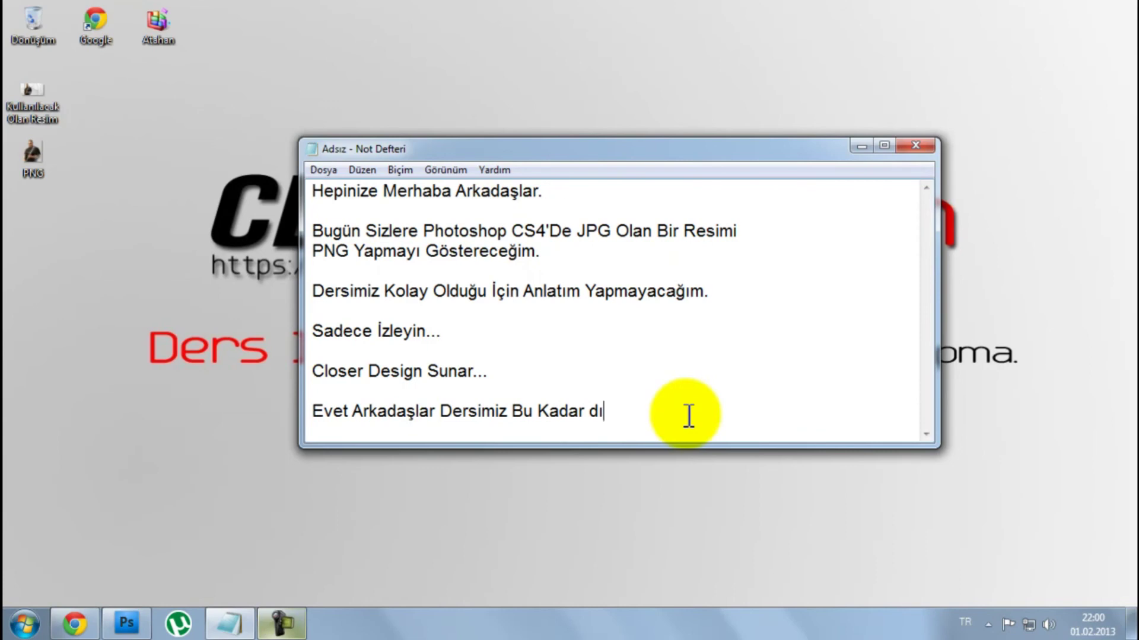
type("tfen Kanalımıza Abone Olunuz...")
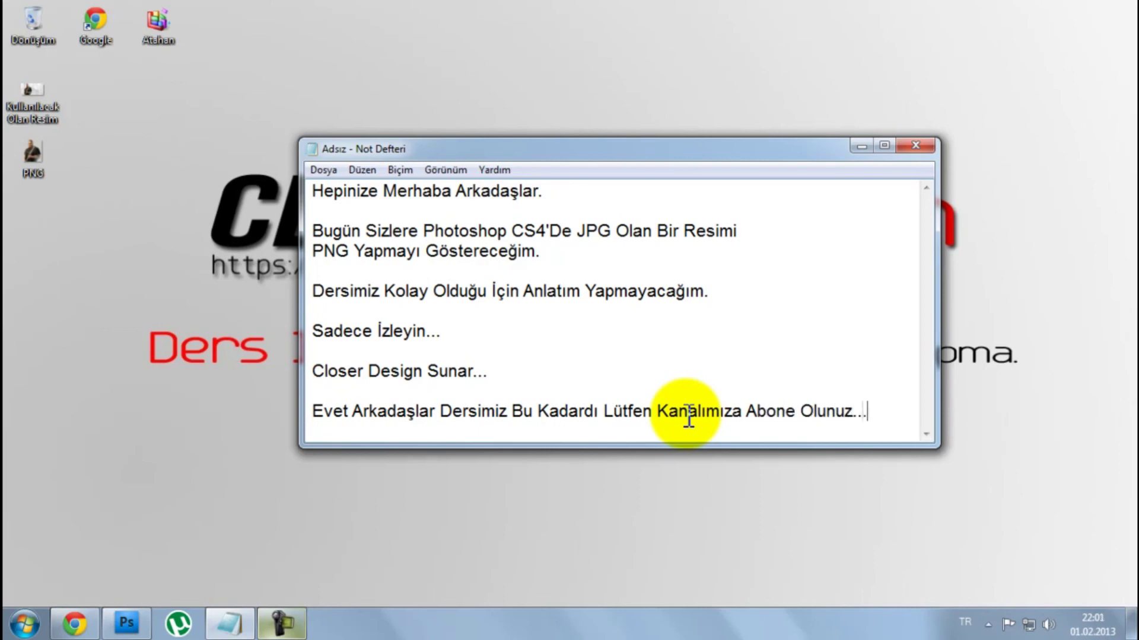
Bring up Chrome's Closer Photoshop Dersleri channel page and select part of its web address
left_click(89, 624)
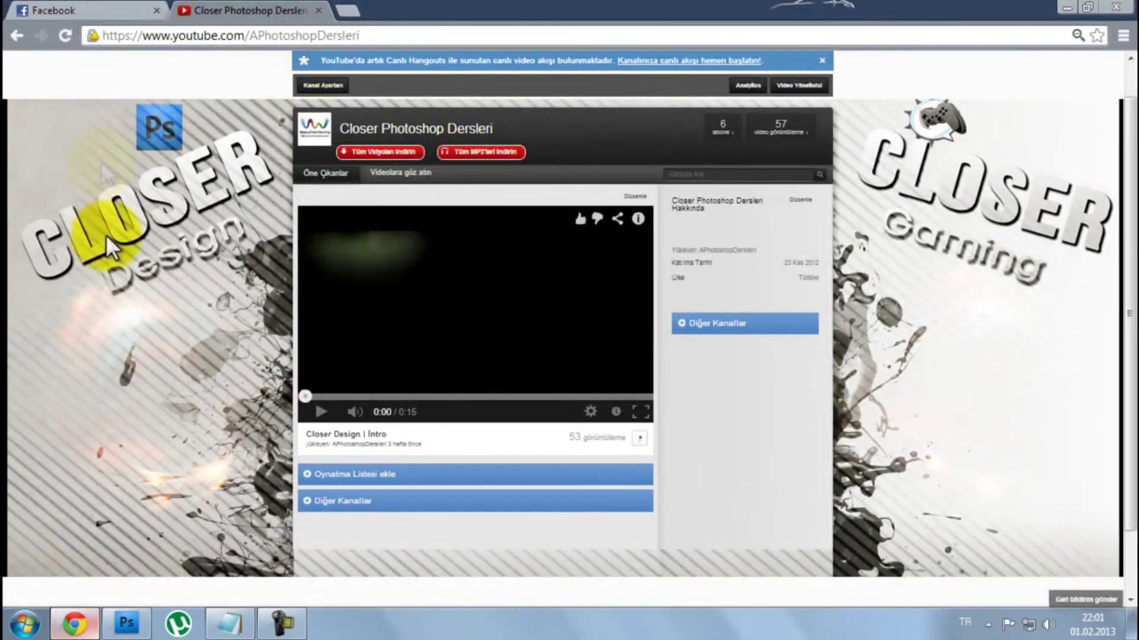
left_click_drag(362, 36, 154, 37)
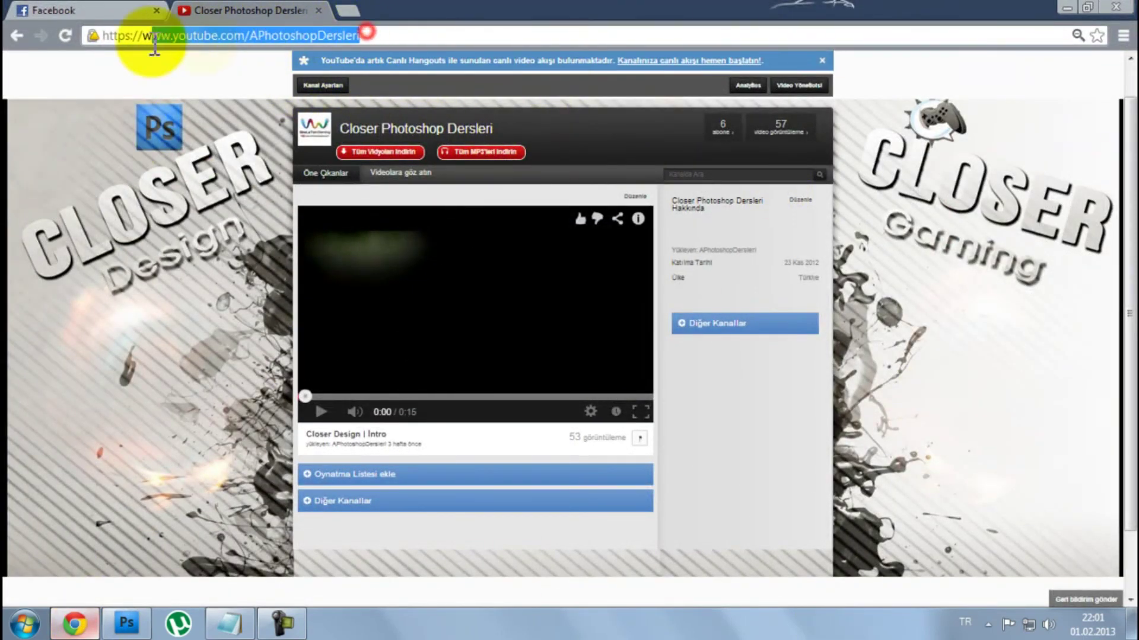
left_click(468, 37)
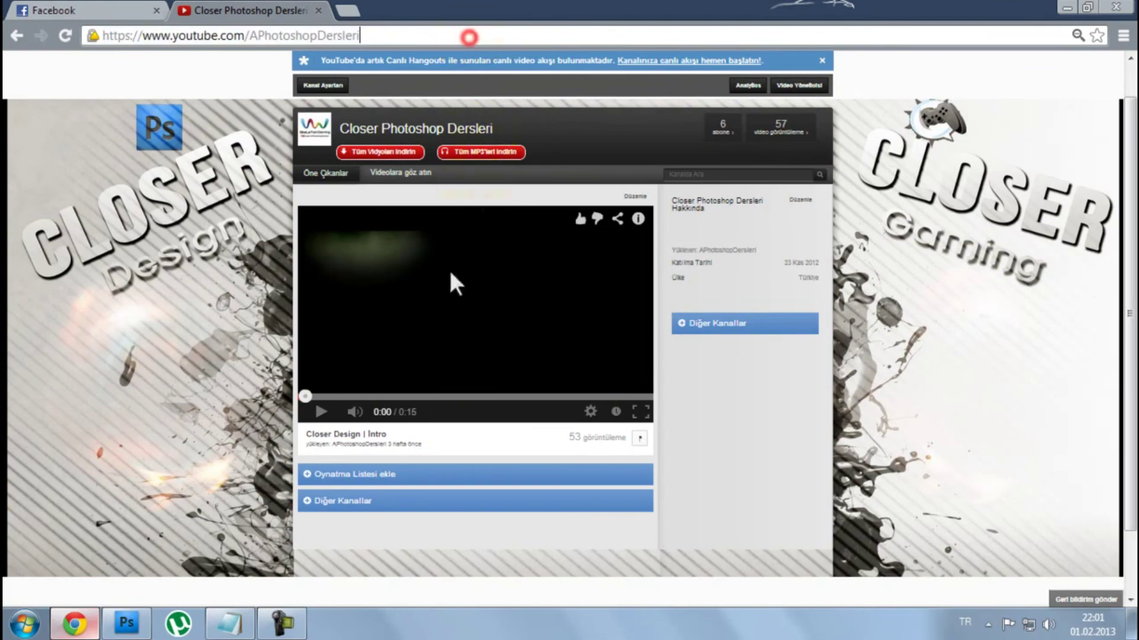